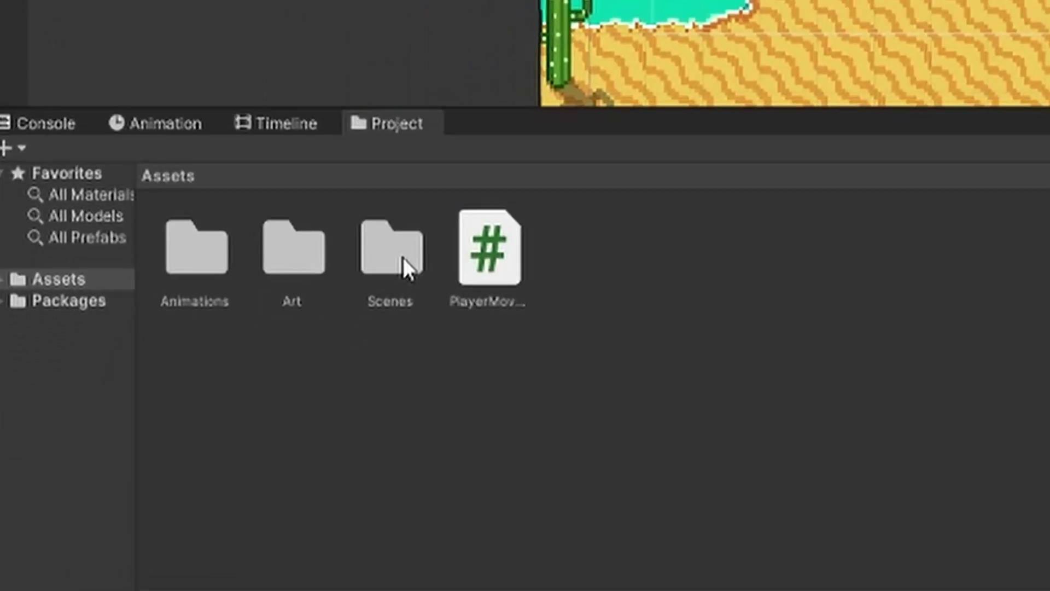
Create a new scene named Cutscene in the Scenes folder
double_click(171, 422)
right_click(460, 232)
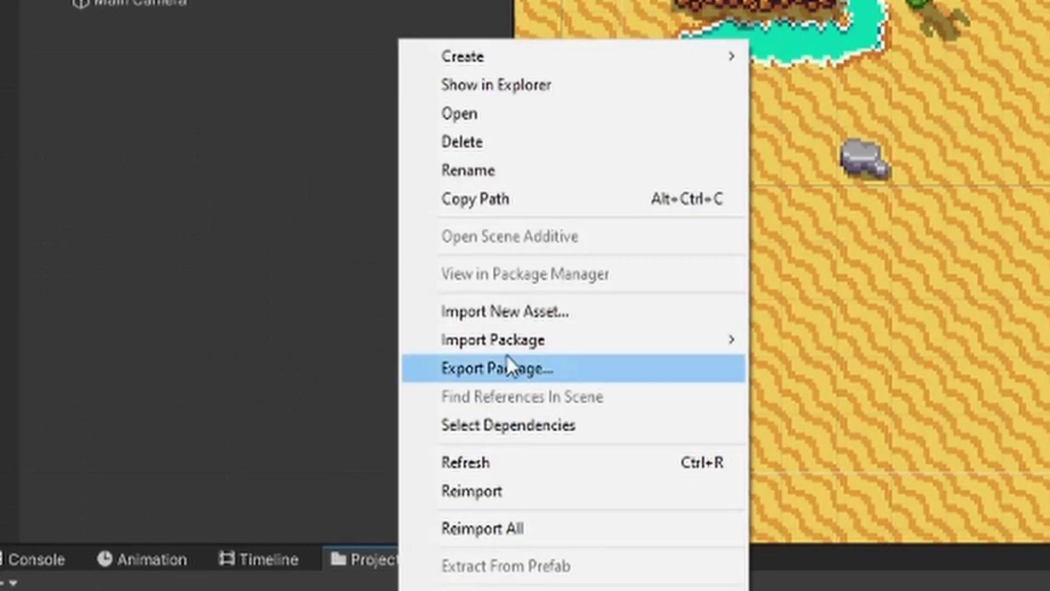
mouse_move(494, 57)
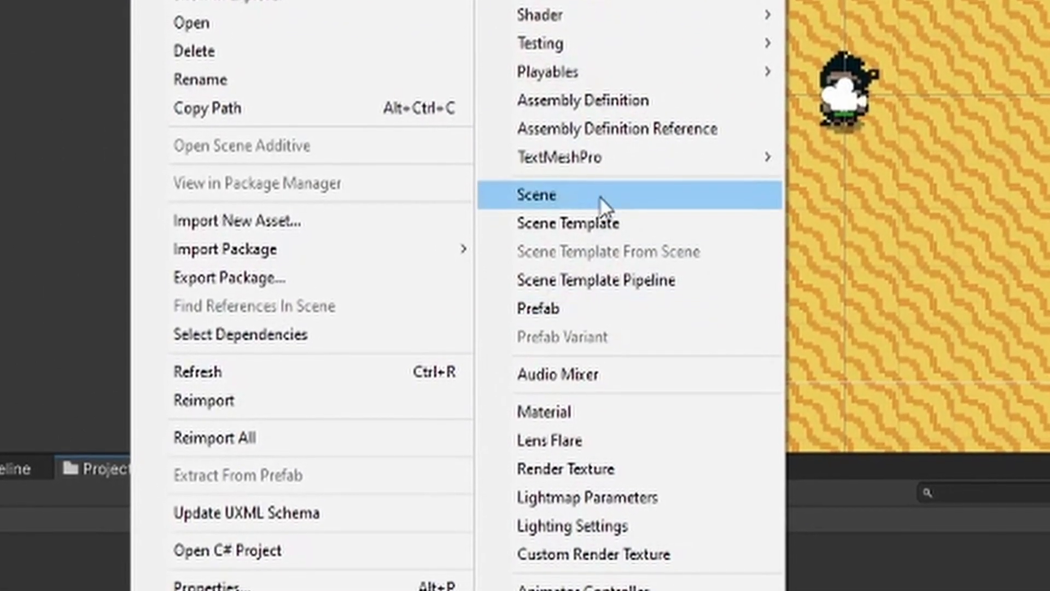
left_click(572, 227)
type("Cu")
type("ti")
type("cen")
type("e")
key("Return")
Create an empty object named Timeline in the Cutscene scene and show the Timeline window for it
right_click(82, 136)
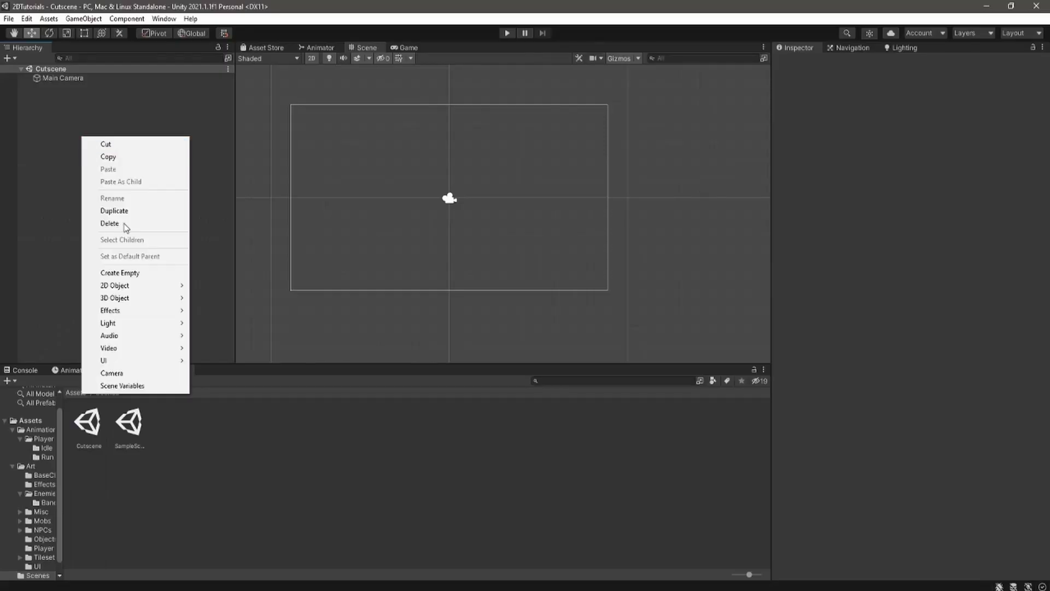
left_click(129, 268)
type("Timeline")
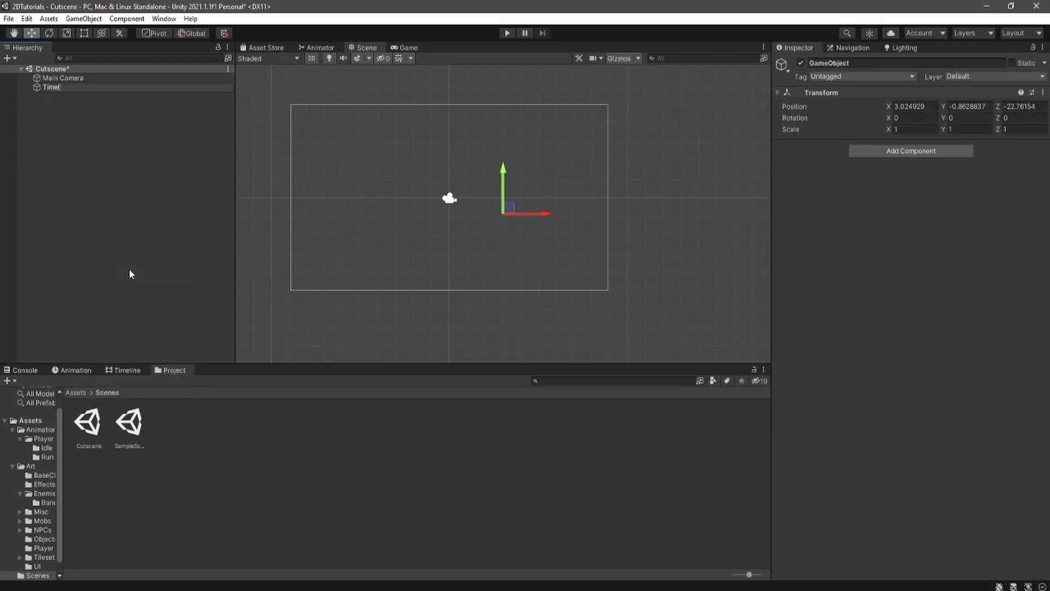
key("Return")
left_click(124, 370)
left_click(164, 19)
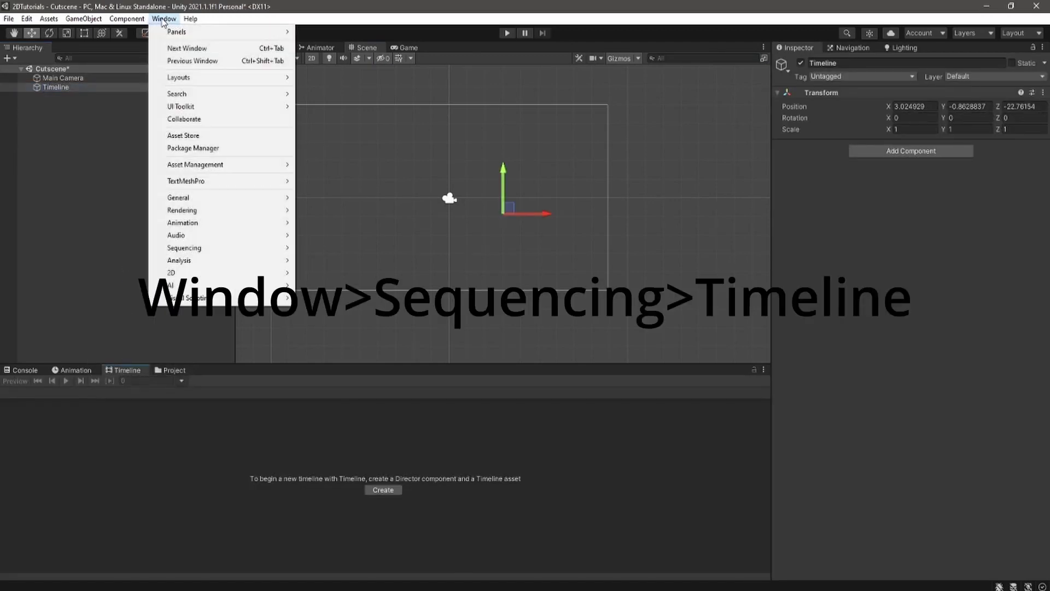
mouse_move(204, 249)
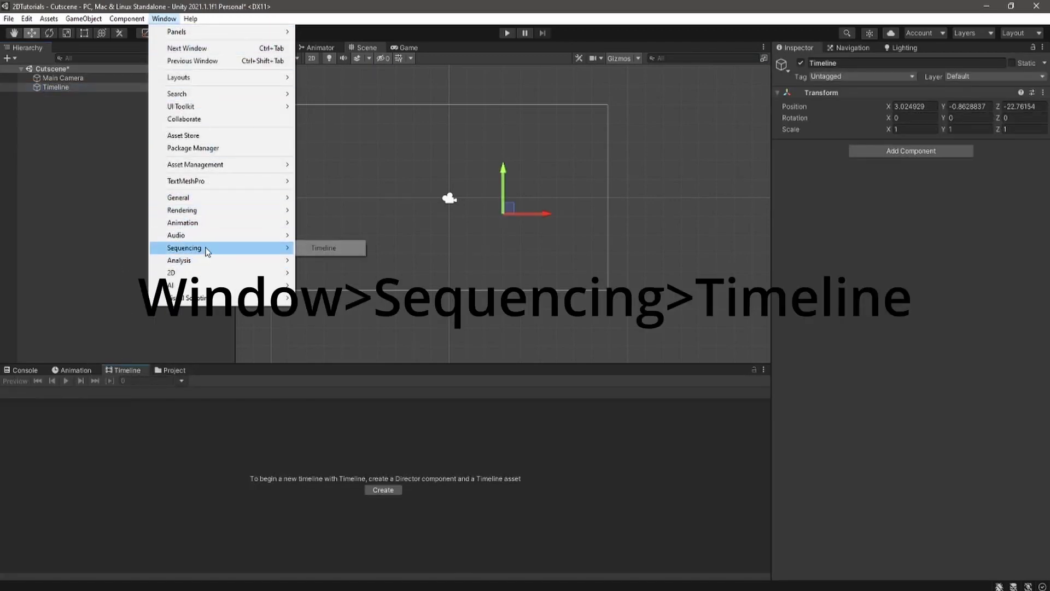
left_click(225, 435)
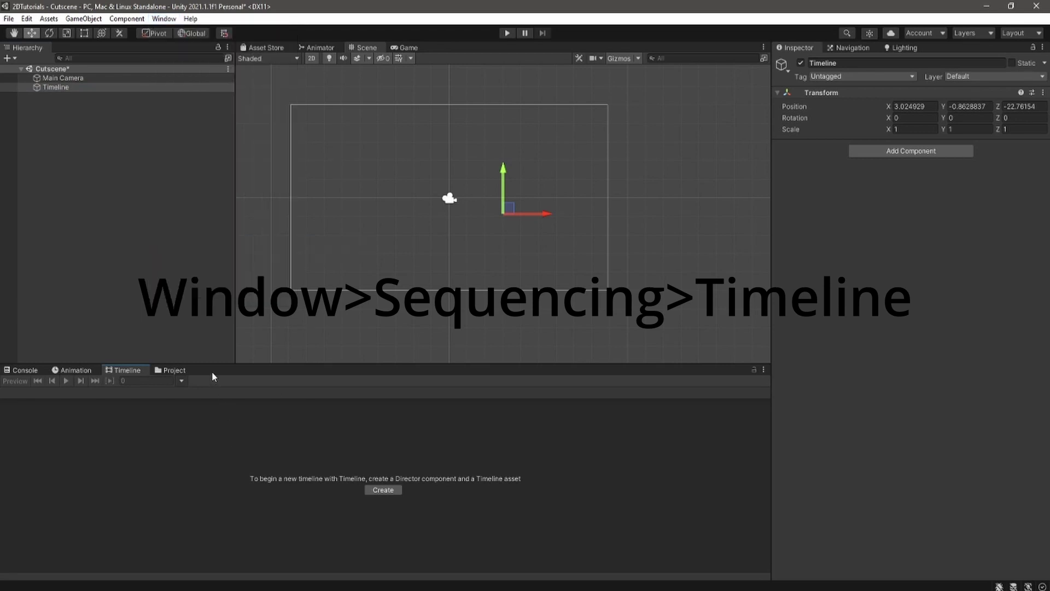
Create a Director component and timeline asset for the Timeline object, saving it as Cutscene in a new folder under Assets
left_click(382, 492)
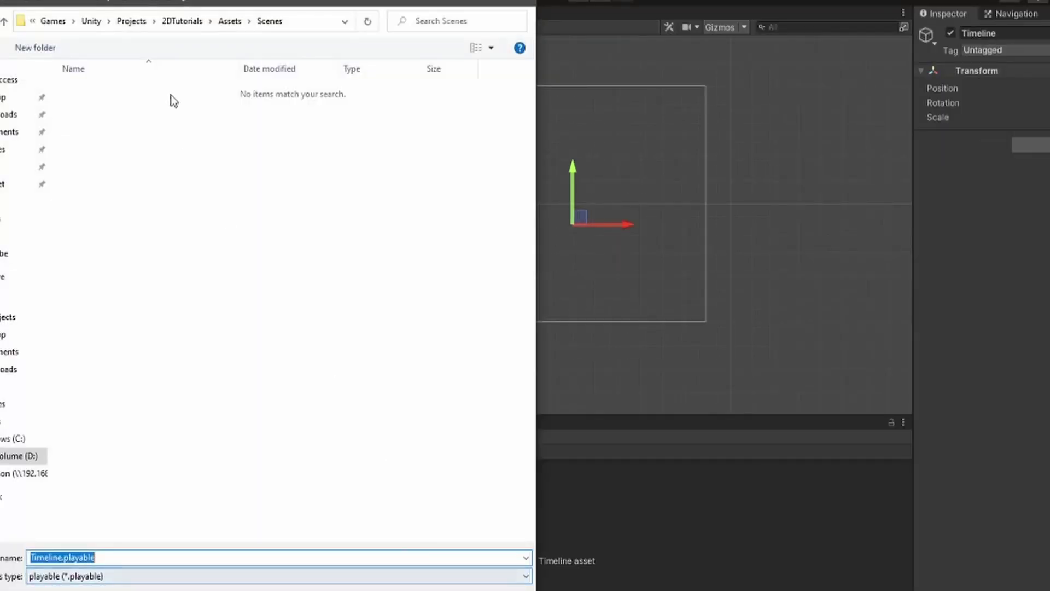
left_click(229, 21)
left_click(35, 48)
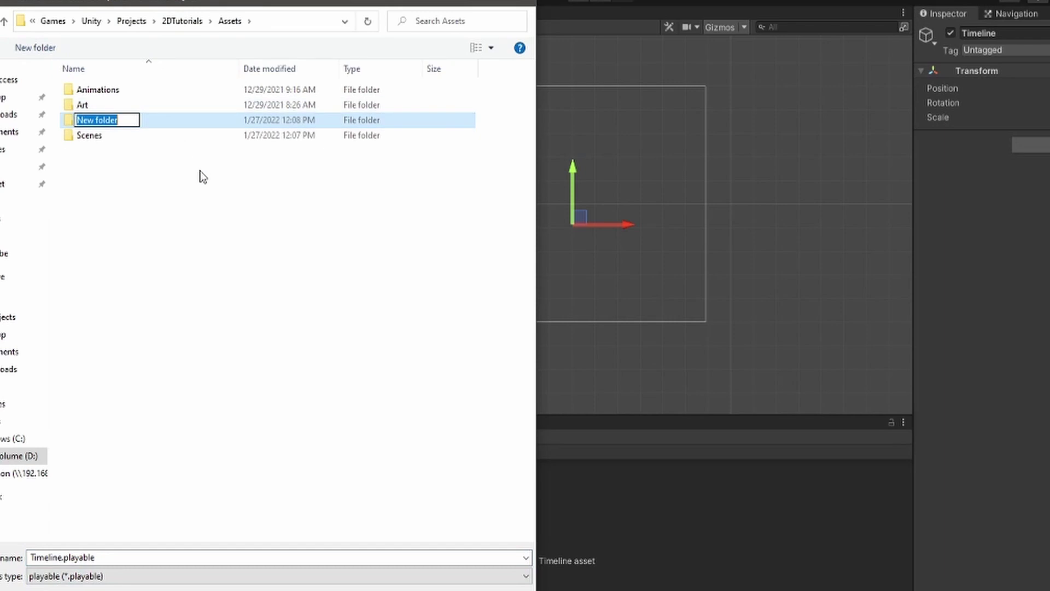
type("Timew")
type("ine")
key("Return")
key("Return")
type("Cutscene")
key("Return")
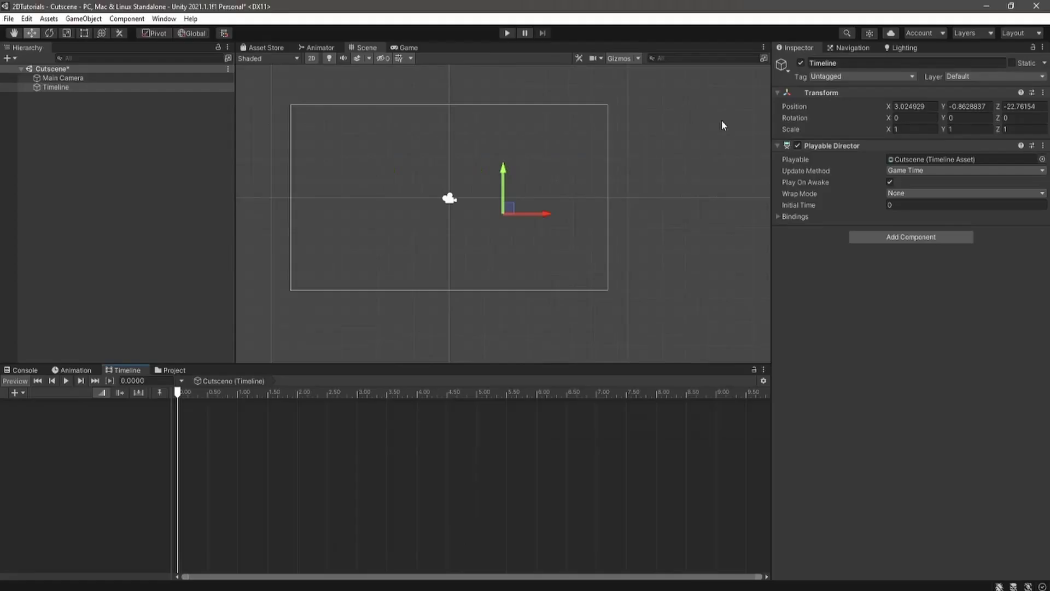
Reset the Timeline object's transform to the origin and save the scene
right_click(879, 95)
left_click(908, 102)
right_click(886, 95)
left_click(907, 102)
key("ctrl+s")
scroll(432, 104, "up", 9)
scroll(459, 197, "down", 1)
middle_click_drag(436, 201, 433, 200)
scroll(455, 159, "down", 5)
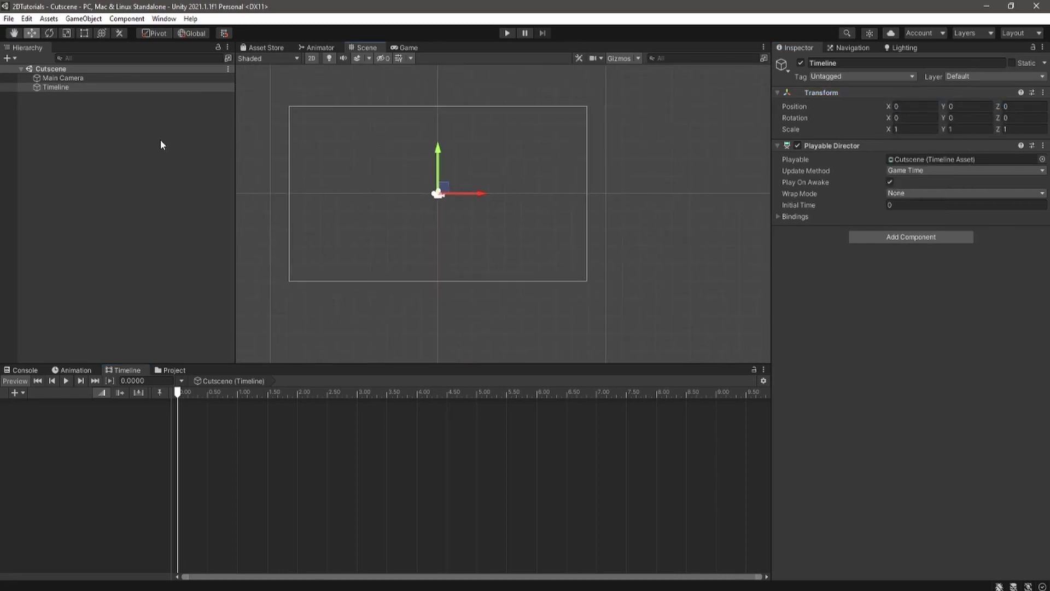
scroll(406, 149, "down", 1)
scroll(429, 167, "up", 2)
scroll(405, 178, "down", 1)
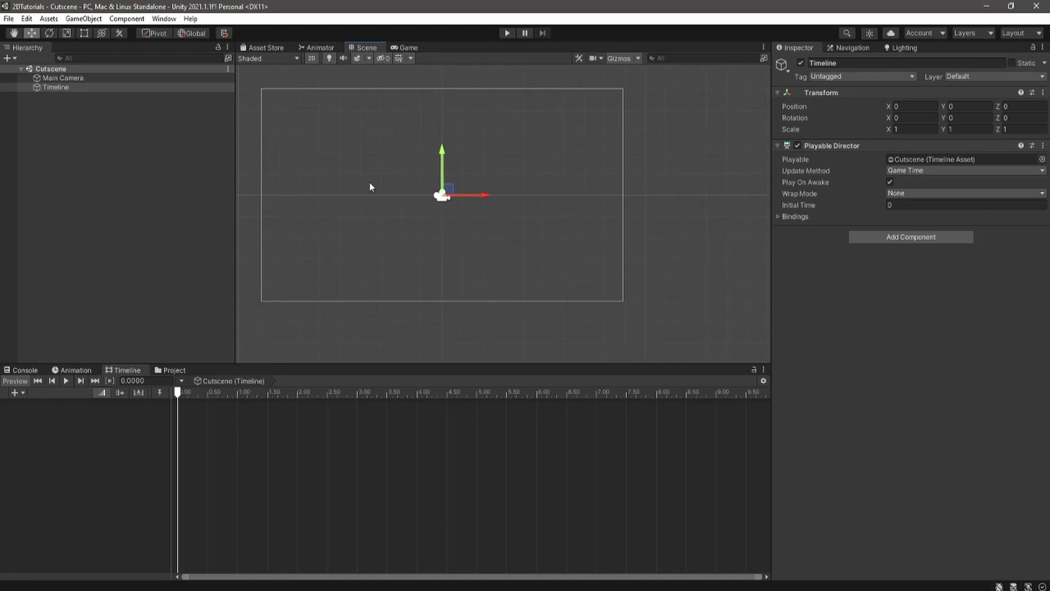
Add a TextMeshPro UI text under the Timeline object and import TMP Essentials and TMP Examples & Extras
right_click(102, 90)
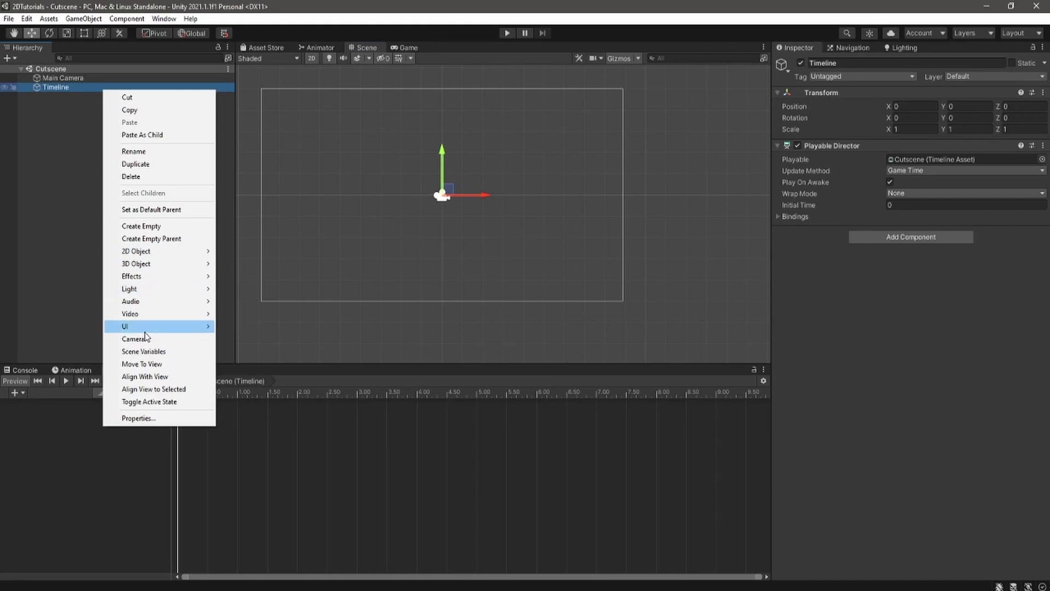
mouse_move(146, 328)
left_click(279, 340)
left_click(385, 237)
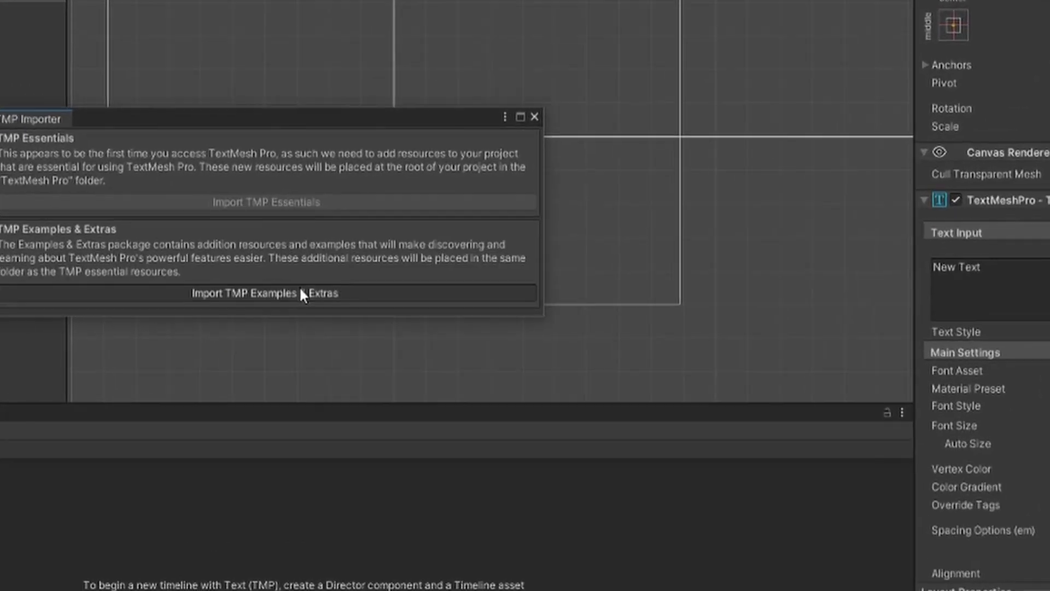
left_click(304, 295)
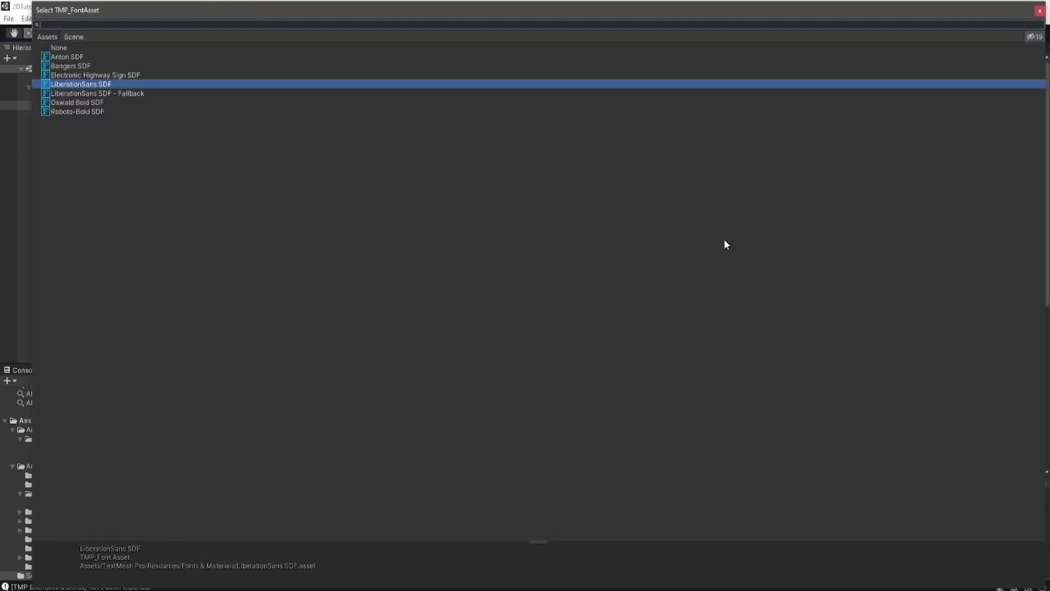
Set the text's font to Oswald Bold SDF, anchor it middle-center, and center its alignment horizontally and vertically
double_click(88, 103)
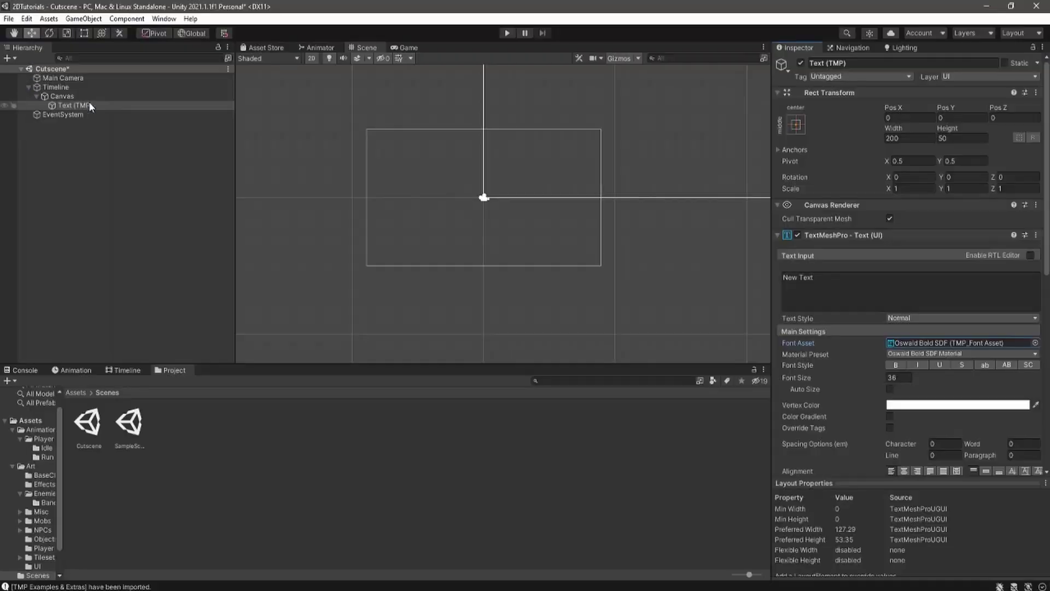
scroll(520, 204, "down", 5)
left_click(796, 124)
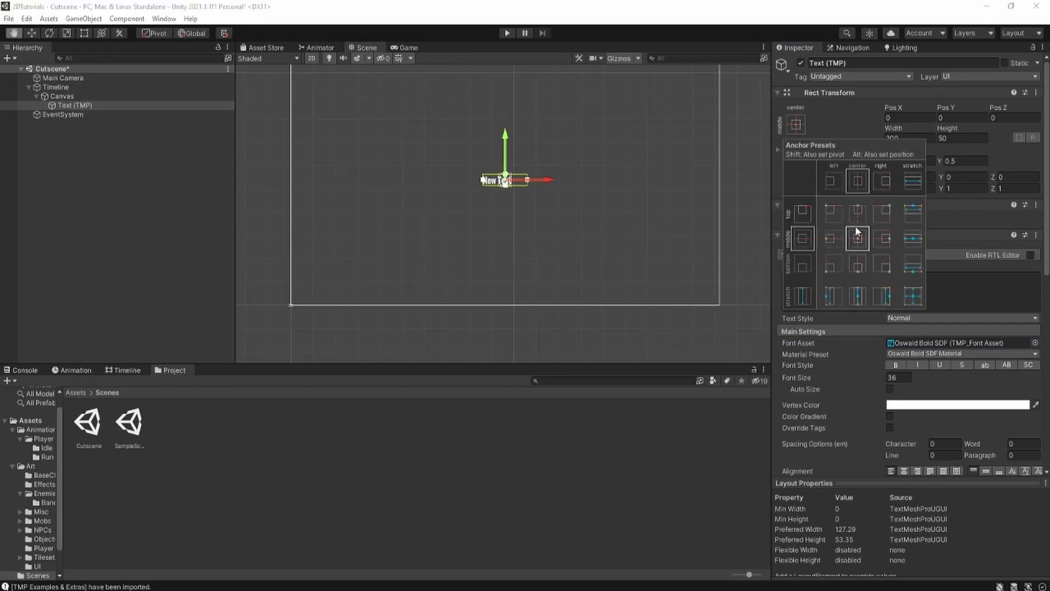
left_click(857, 234)
left_click(904, 471)
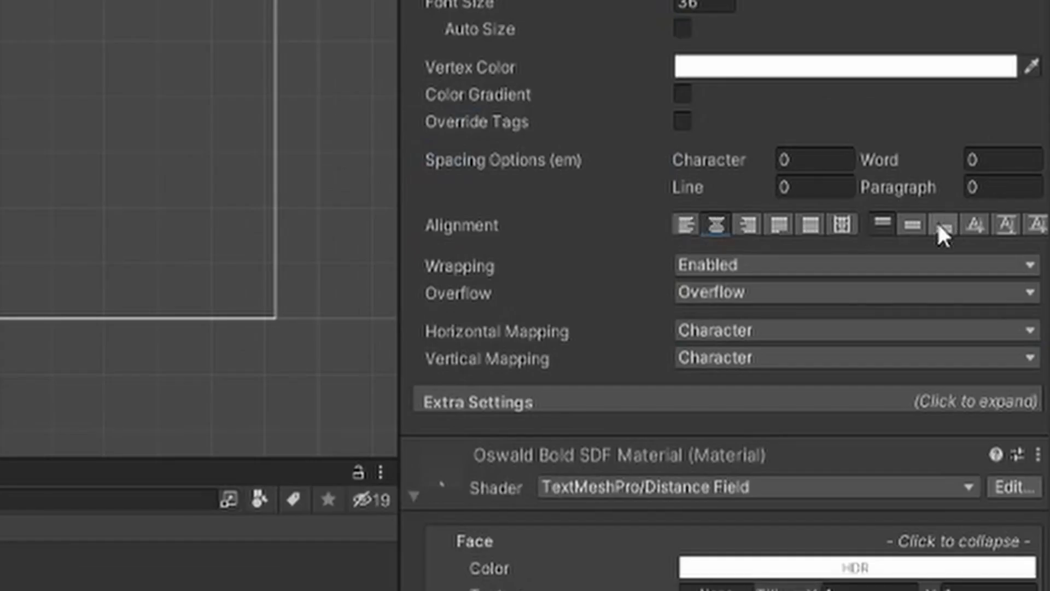
Enlarge the text box to the canvas width, about 1920 by 188, and set its text to "The Code Anvil Presents:"
key("t")
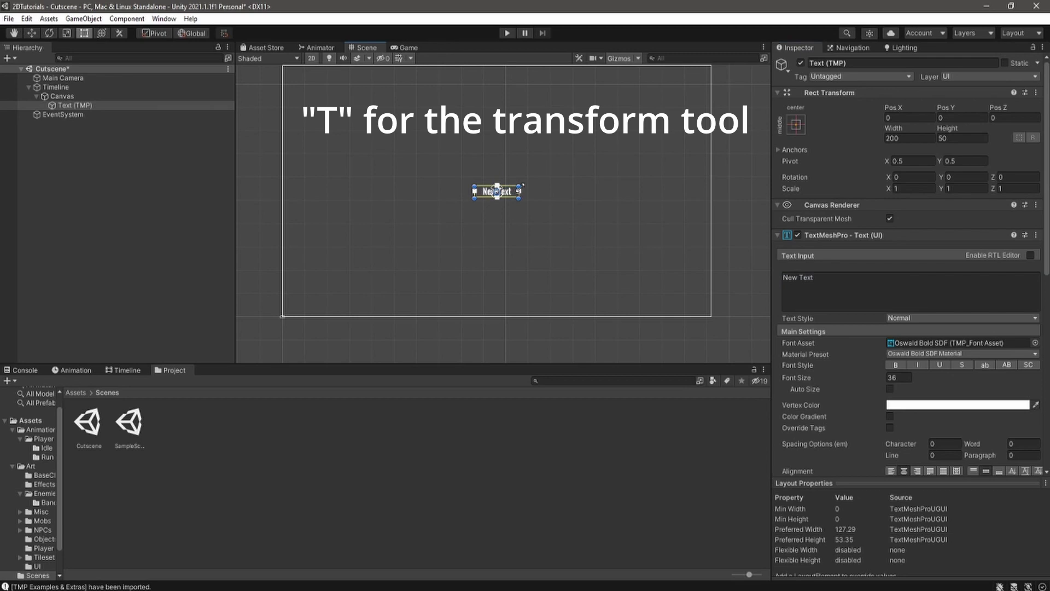
left_click_drag(522, 185, 708, 172, "alt")
type("The Code Anvil Prese")
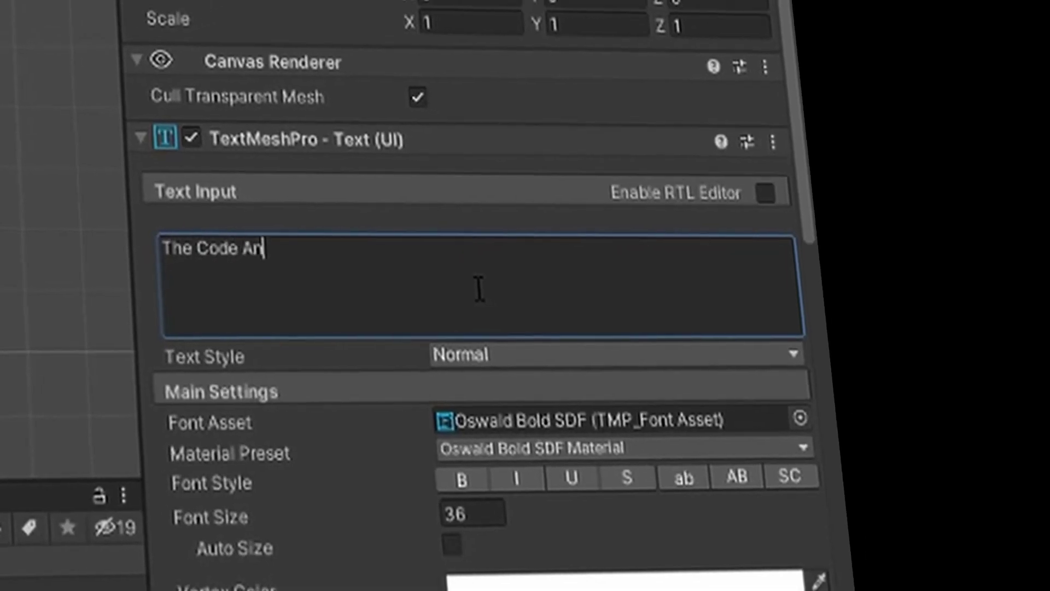
type("nts:")
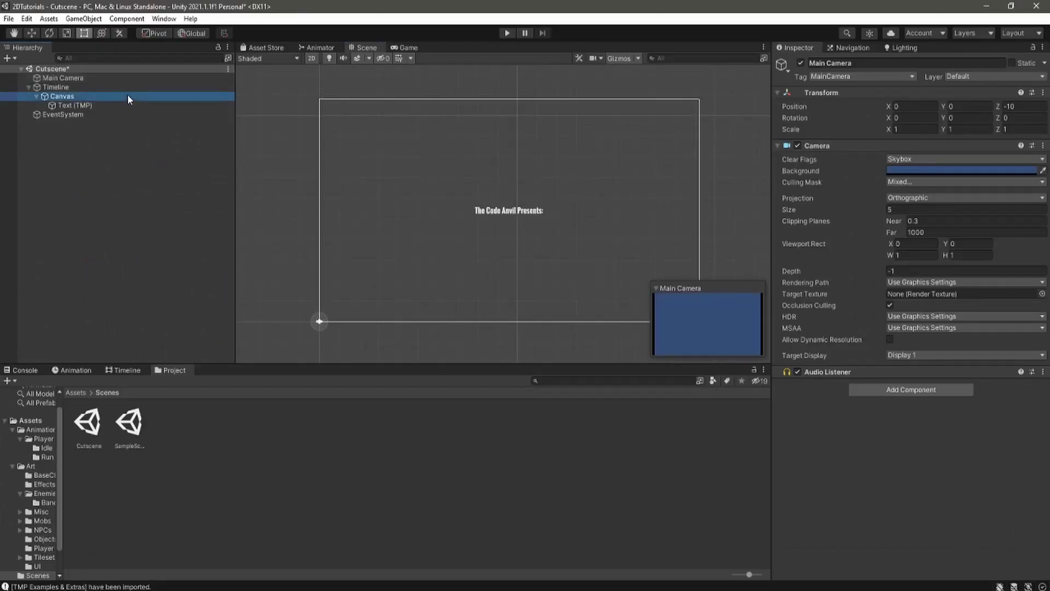
Add a UI Image under the Canvas and stretch its anchors, pivot and position across the whole canvas
right_click(127, 96)
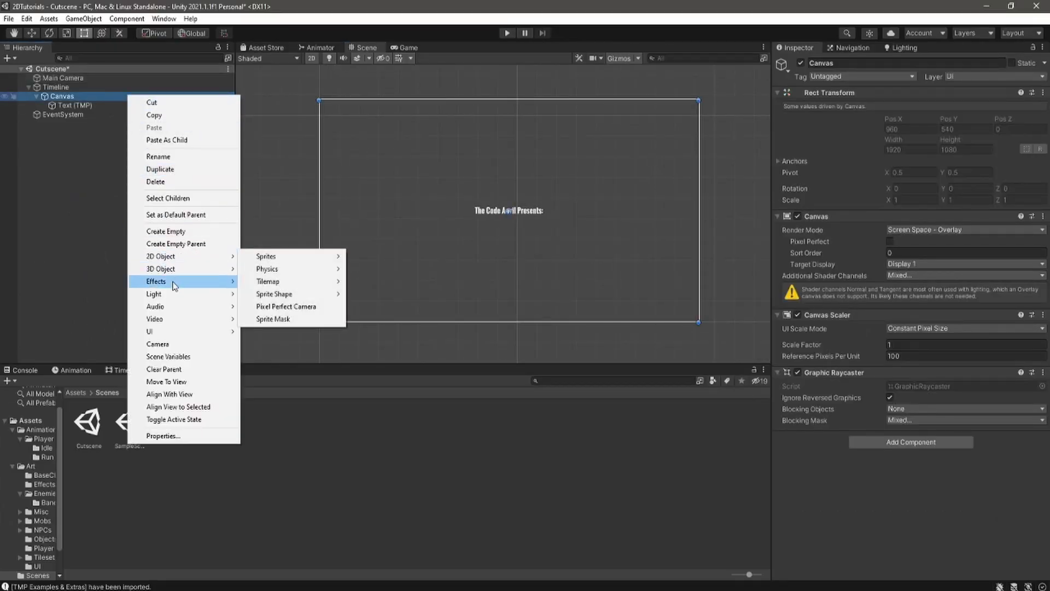
mouse_move(189, 334)
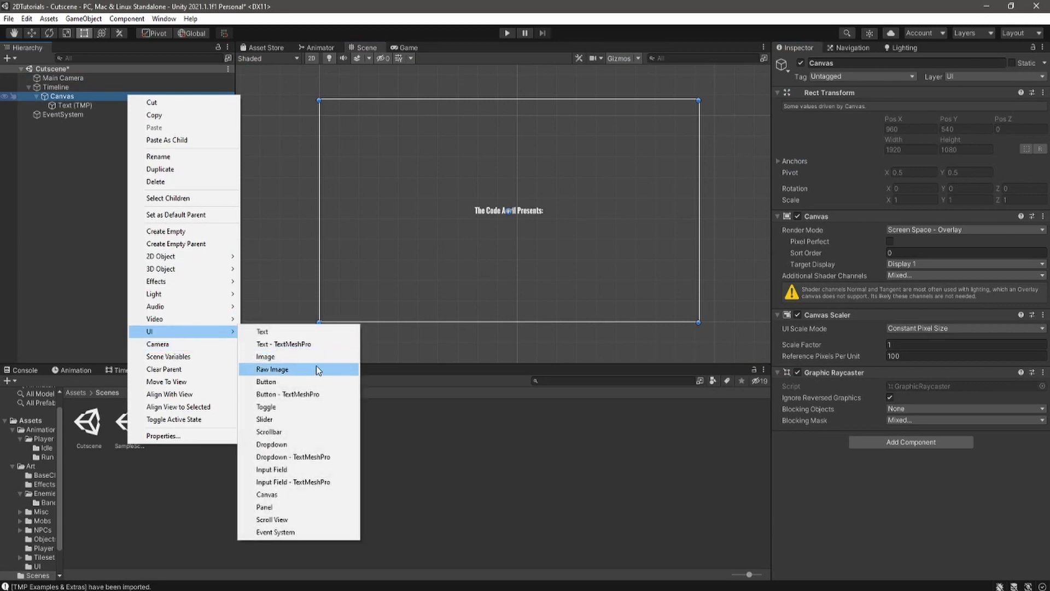
left_click(337, 352)
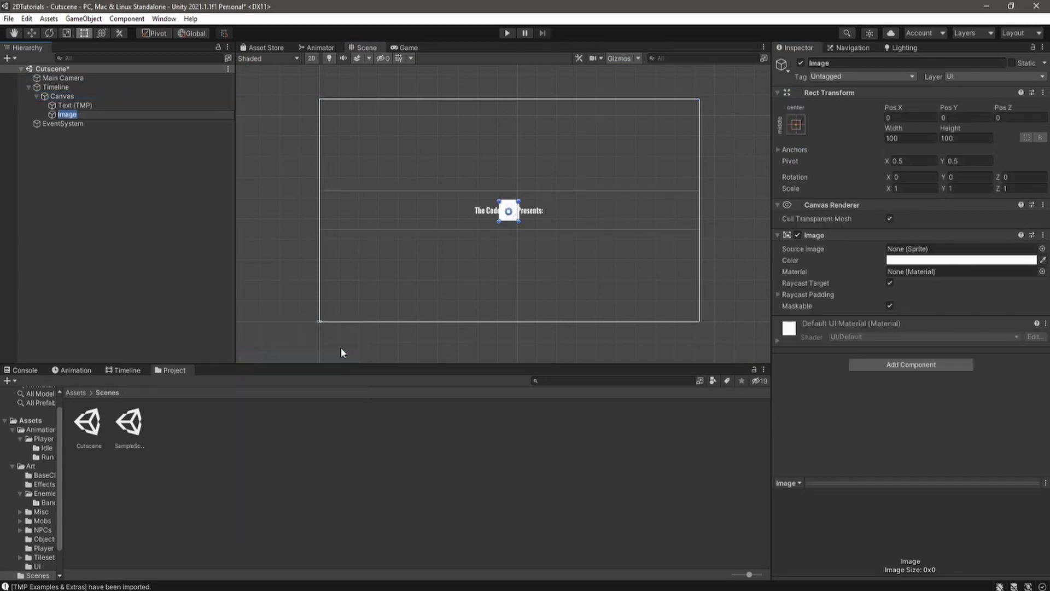
left_click(794, 125)
left_click(912, 296, "alt+shift")
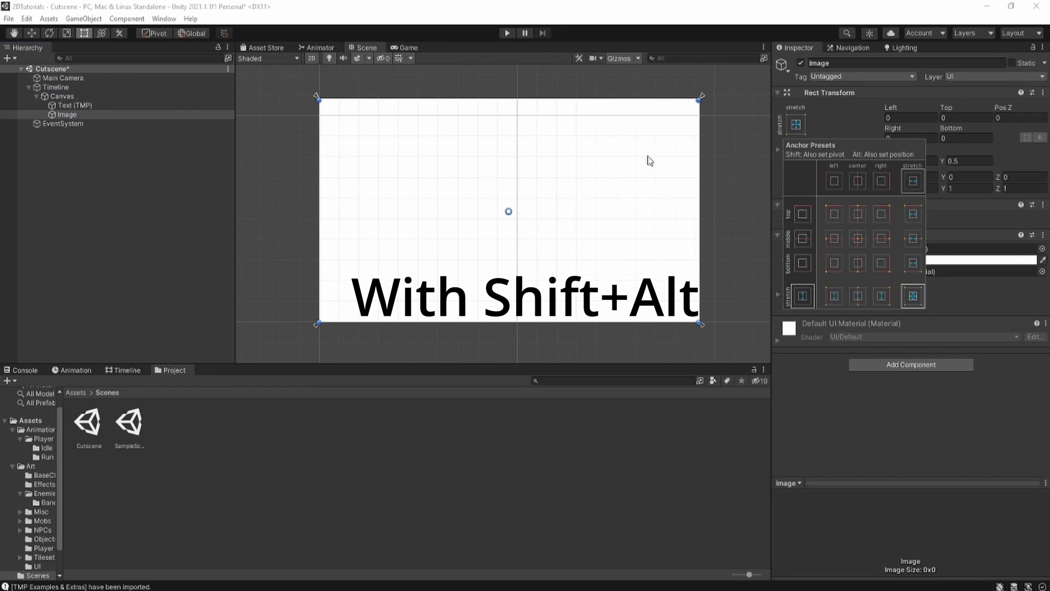
Color the image black (000000) and order it before the text under the Canvas so it acts as the background
left_click(990, 263)
left_click_drag(968, 355, 918, 428)
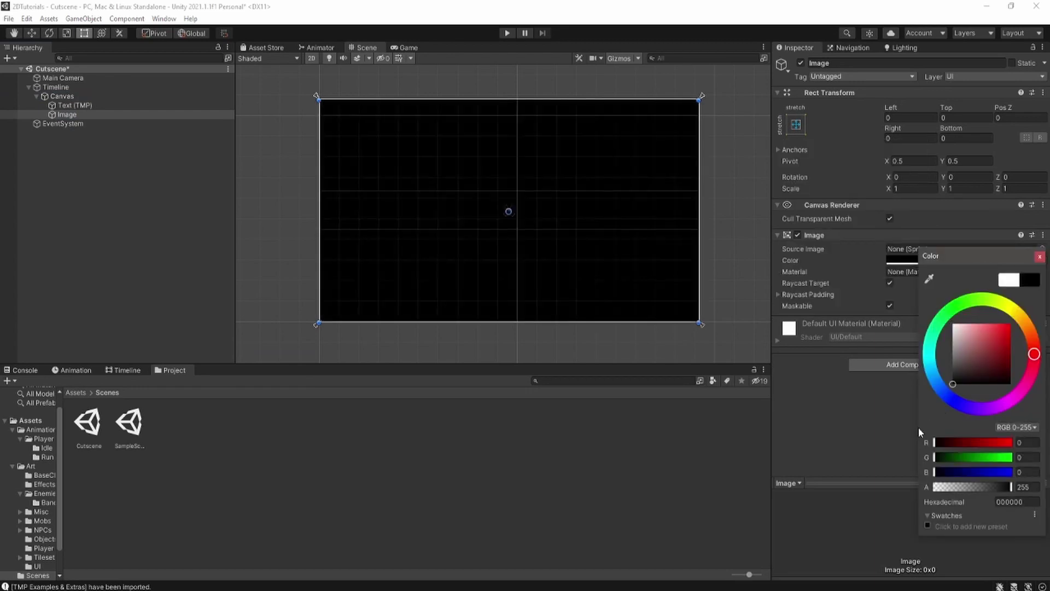
left_click(1040, 257)
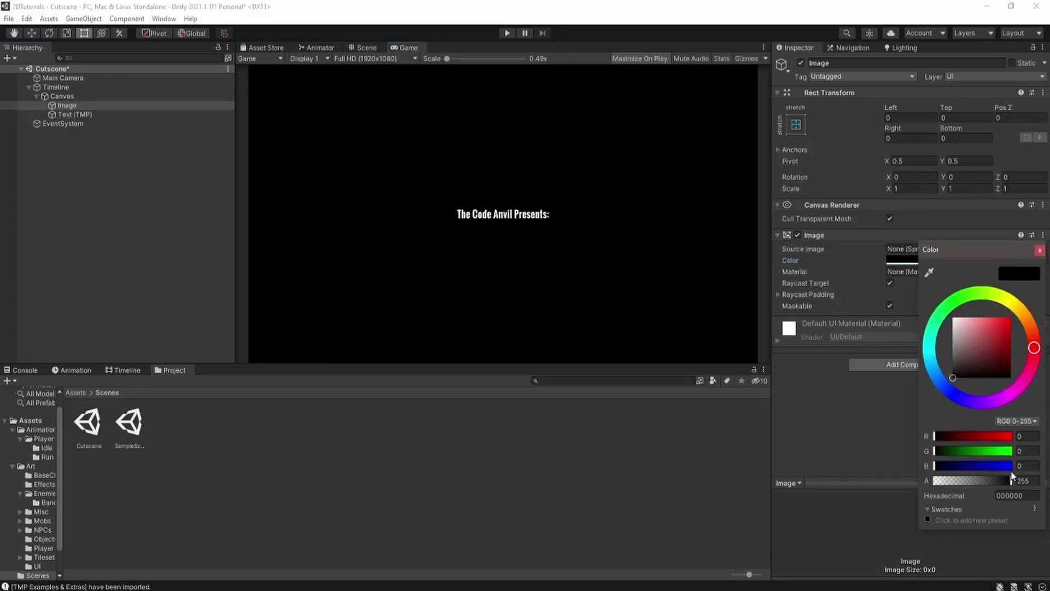
Lower the black image's alpha to 0 to preview the fade, and return it to full opacity
left_click_drag(1012, 478, 904, 477)
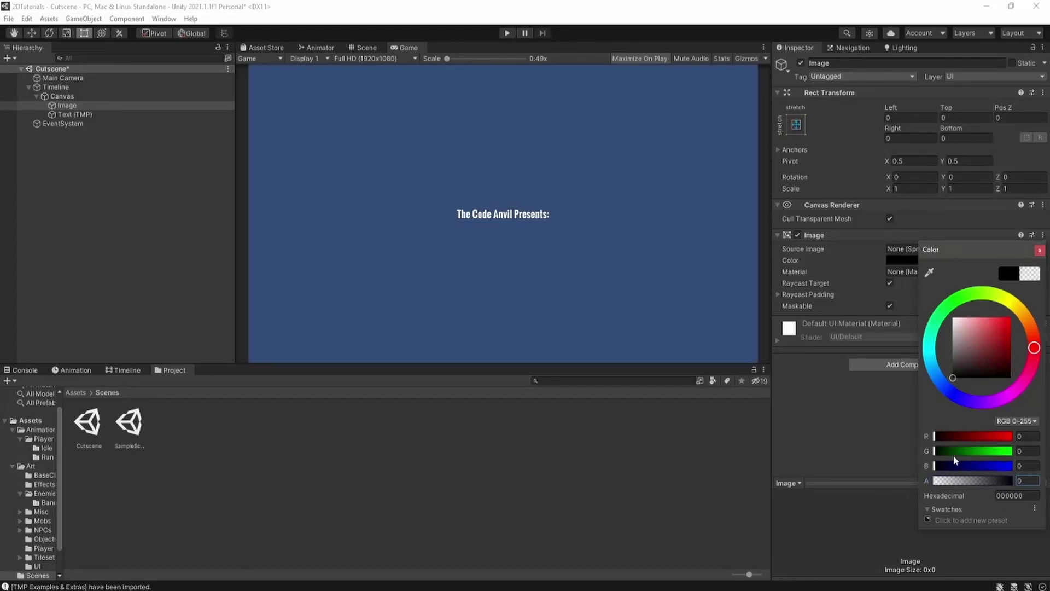
left_click_drag(1004, 477, 1012, 481)
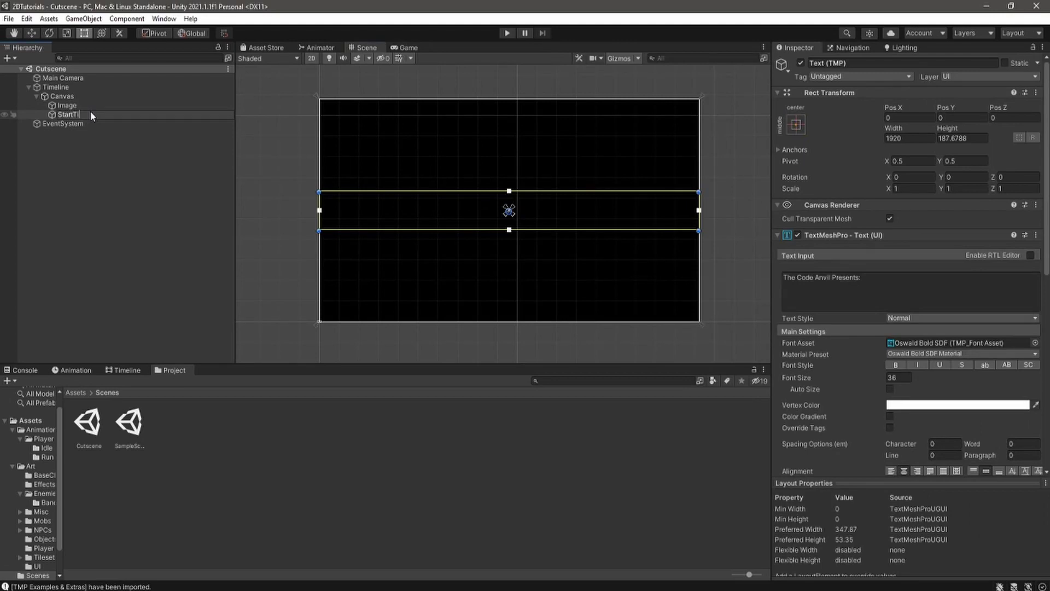
Rename the text object StartTitle and duplicate it as GameName
type("tle")
key("Return")
key("ctrl+d")
key("F2")
type("GameName")
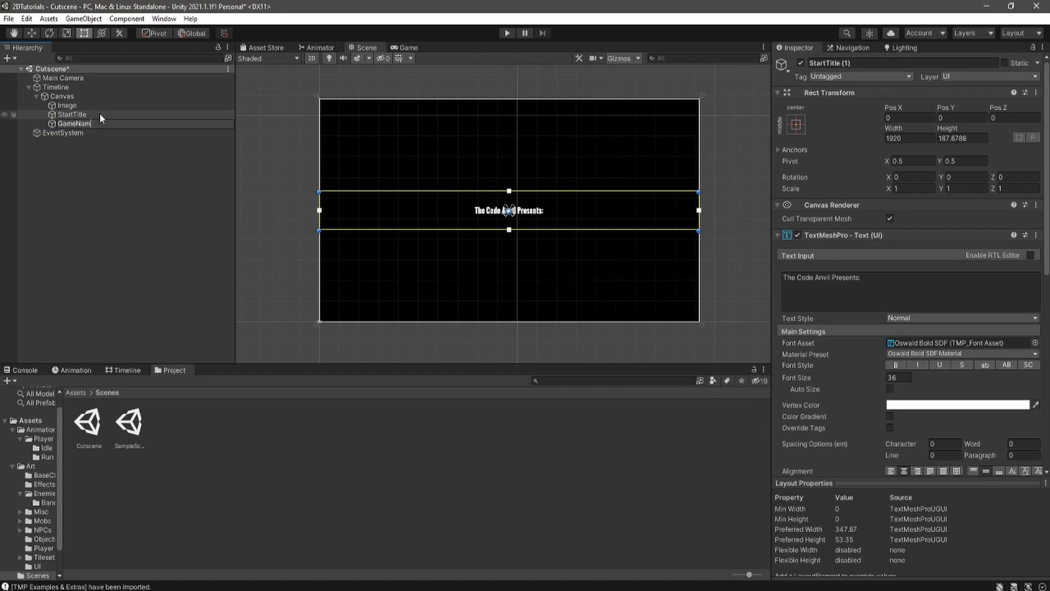
key("Return")
Change GameName's text to "The Legend of Doug", with font size 54.53 and the Roboto-Bold SDF font
left_click(901, 292)
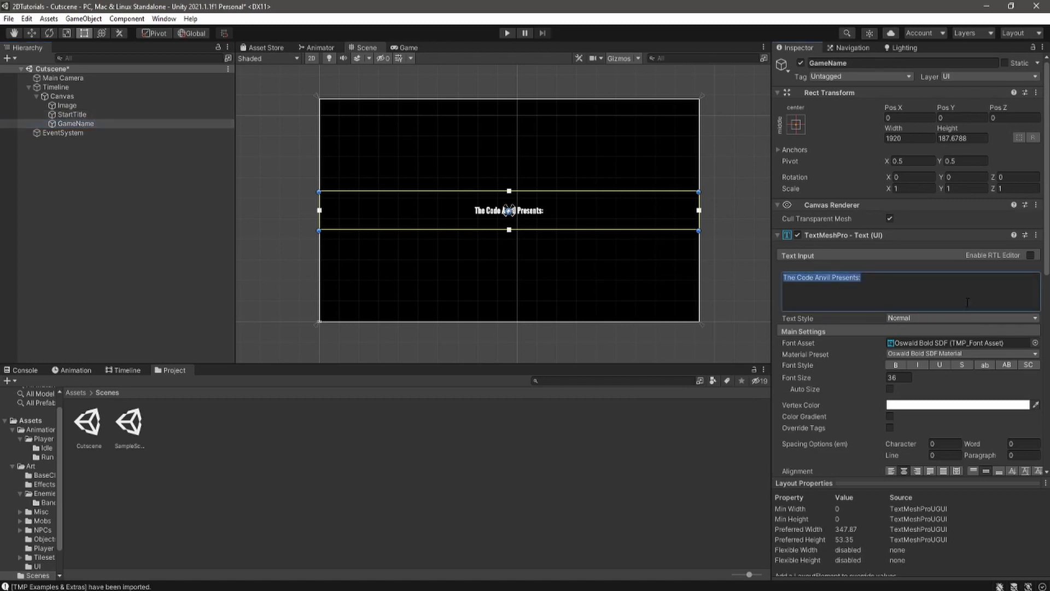
type("The Legend of Dou")
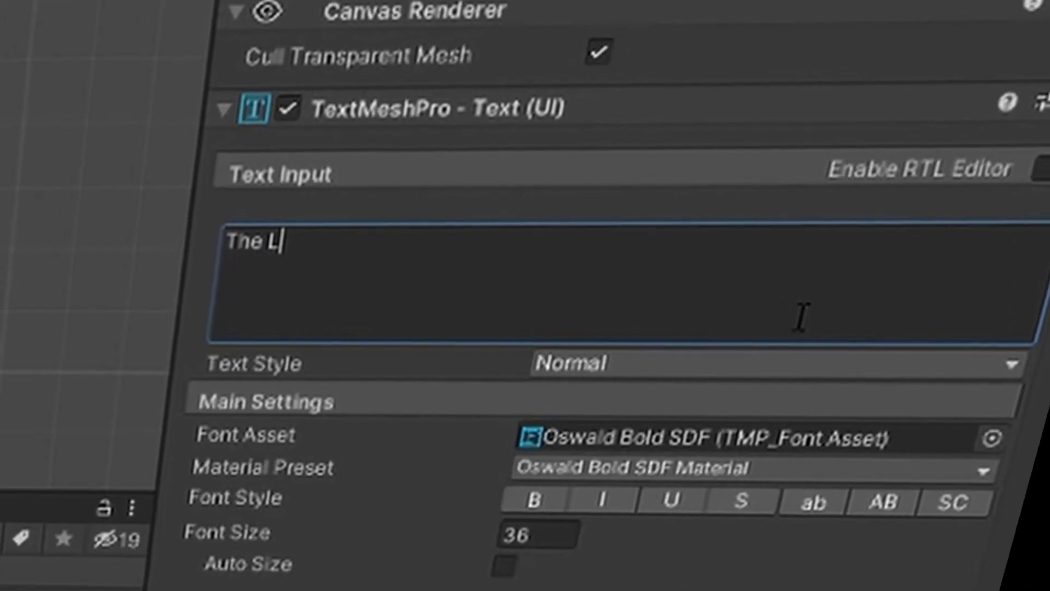
type("g")
left_click_drag(797, 377, 162, 382)
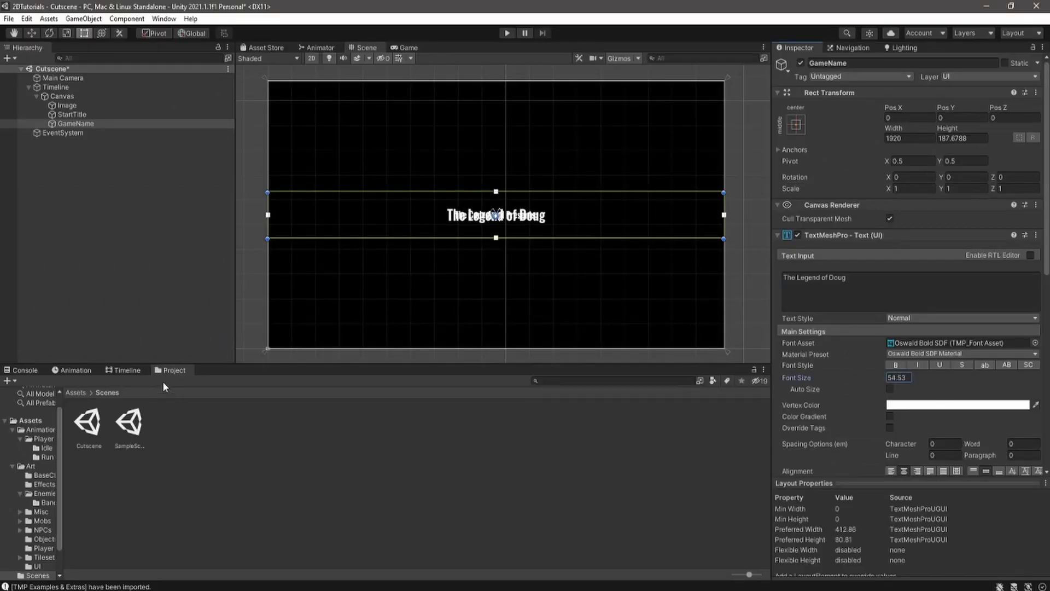
left_click(1035, 343)
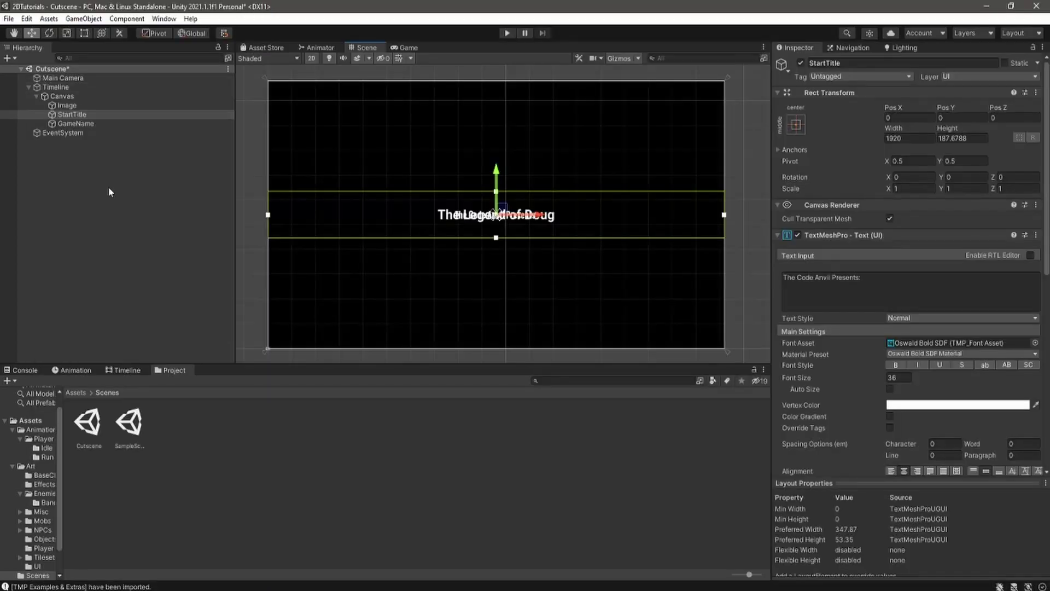
Save the scene and select the GameName and StartTitle objects in turn
left_click(111, 187)
key("ctrl+s")
left_click(115, 122)
left_click(115, 114)
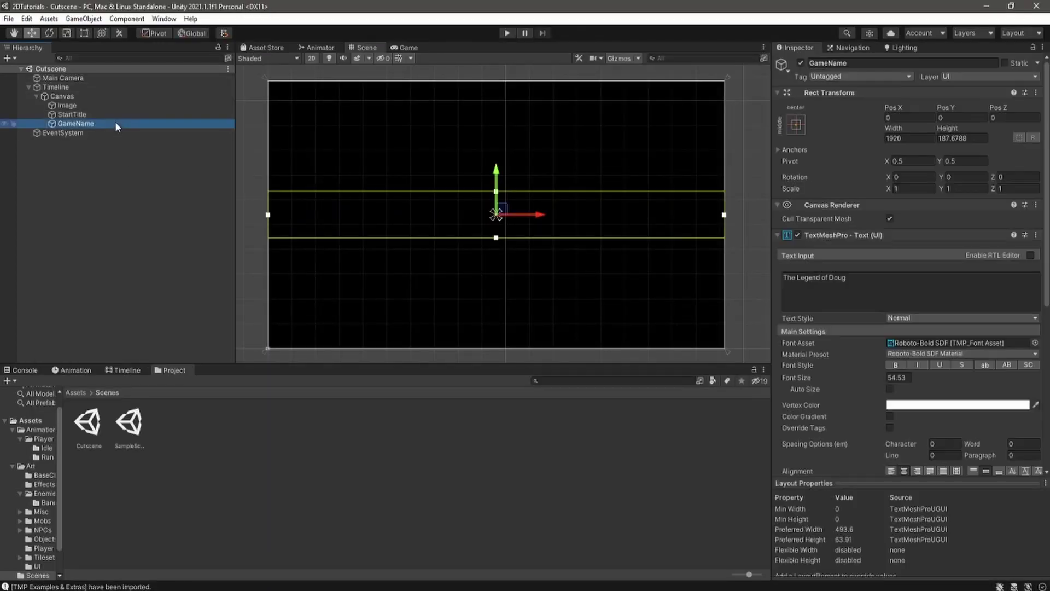
Add an animation track to the Cutscene timeline for StartTitle, create an Animator on it, and start recording the track
left_click(133, 141)
left_click(120, 113)
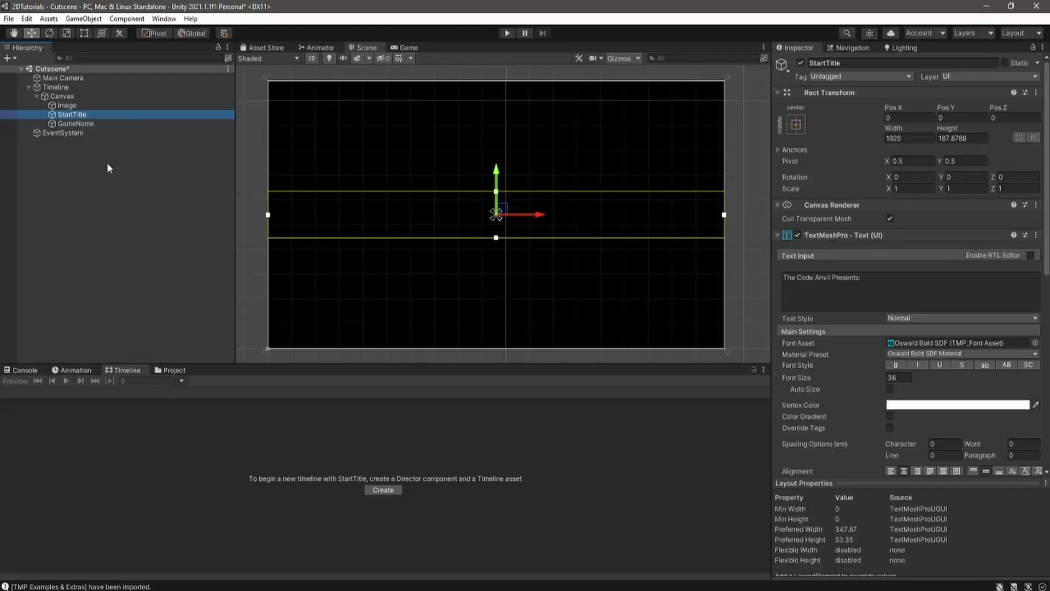
left_click(77, 87)
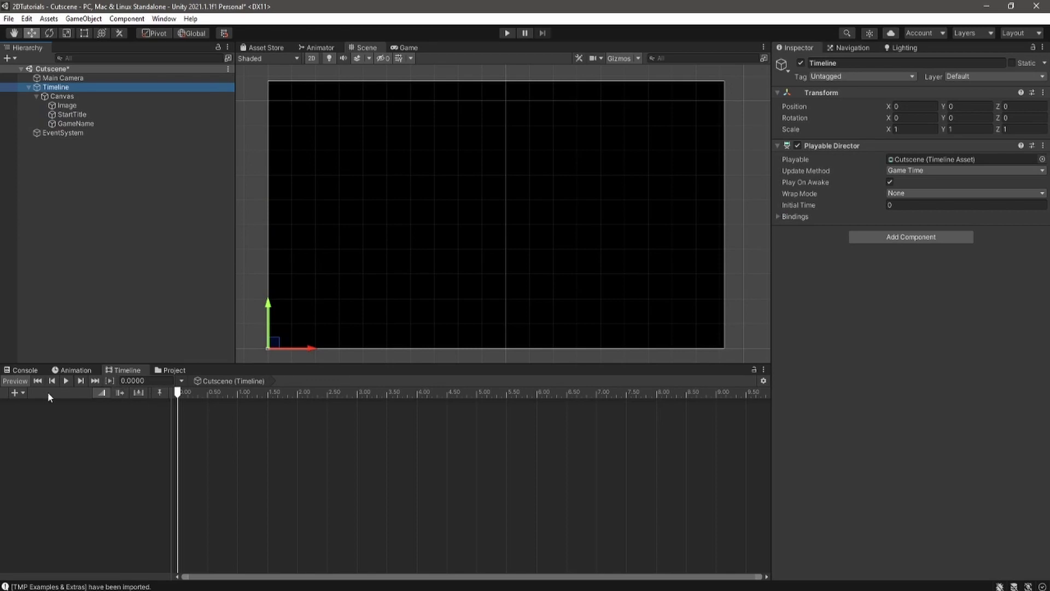
left_click(13, 395)
left_click(54, 436)
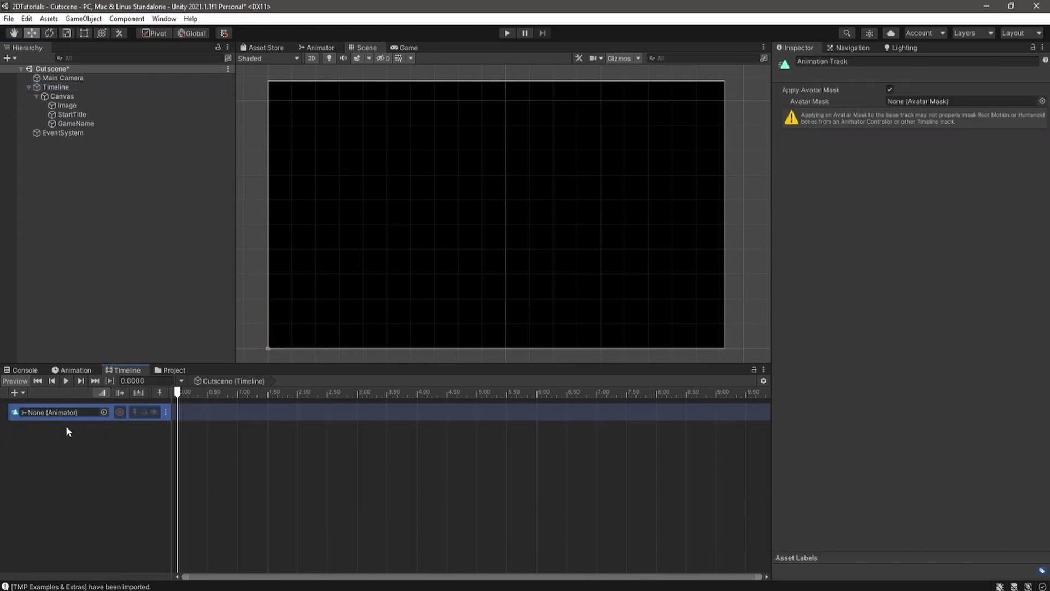
left_click_drag(82, 117, 82, 425)
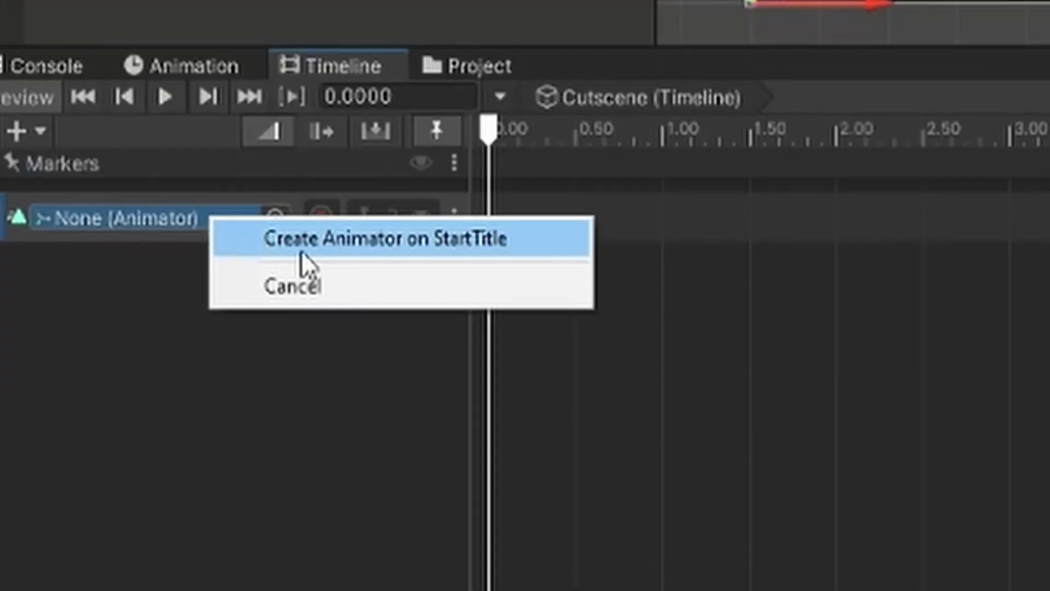
left_click(405, 250)
left_click(321, 217)
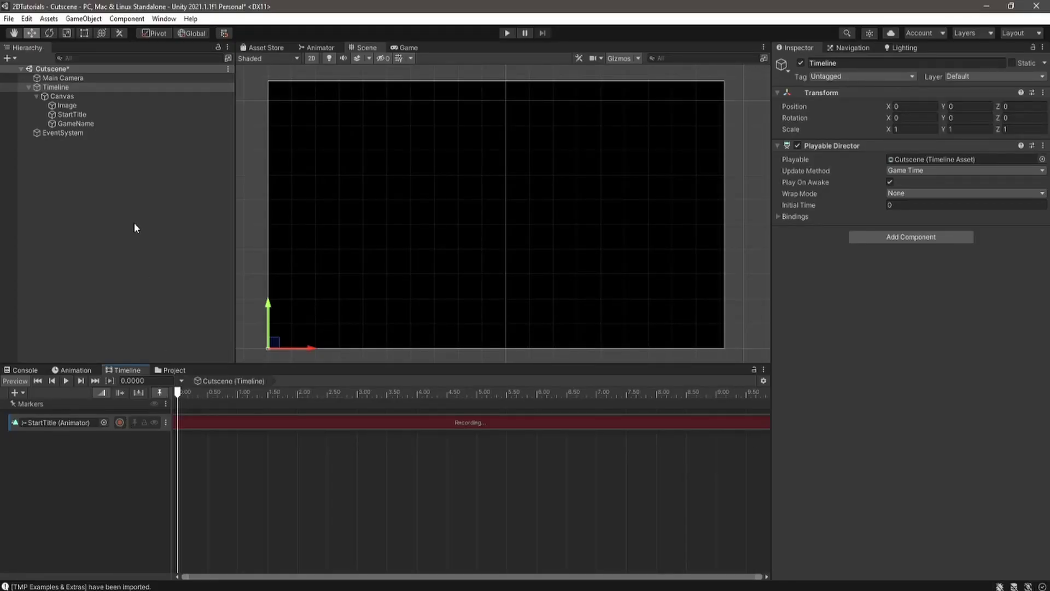
Key StartTitle's vertex color as fully transparent at the start of the timeline
left_click(89, 115)
scroll(892, 350, "down", 12)
scroll(919, 328, "up", 12)
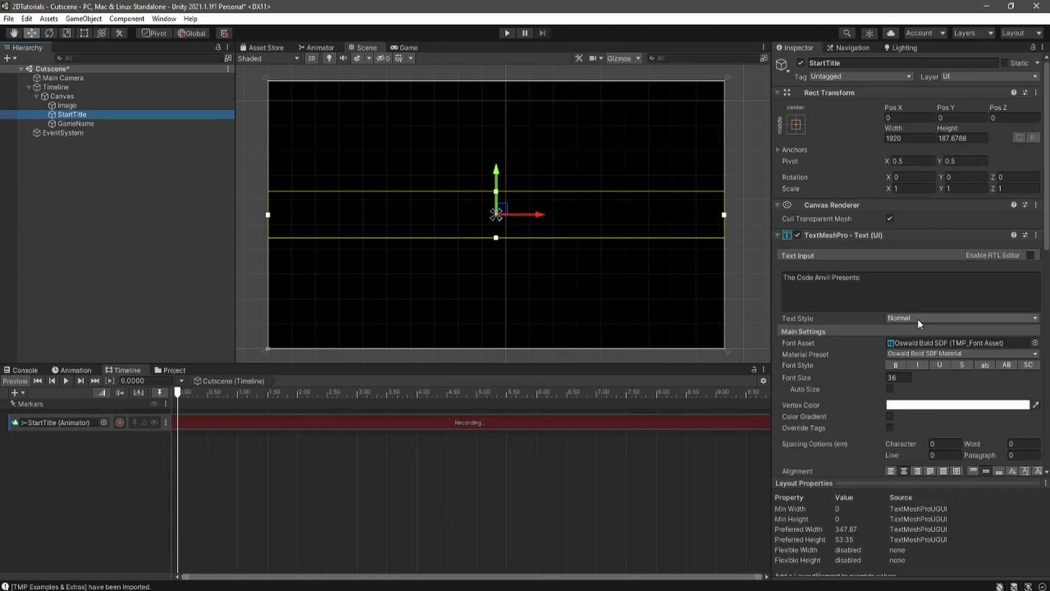
scroll(937, 313, "down", 3)
left_click(938, 302)
left_click_drag(1007, 523, 910, 517)
left_click(1040, 294)
Key StartTitle's vertex color at full opacity at 2 seconds
left_click(297, 393)
left_click(936, 303)
left_click_drag(978, 524, 1044, 521)
left_click(1039, 292)
Key StartTitle's vertex color with alpha 0 at 4 seconds so the title fades out
left_click(417, 393)
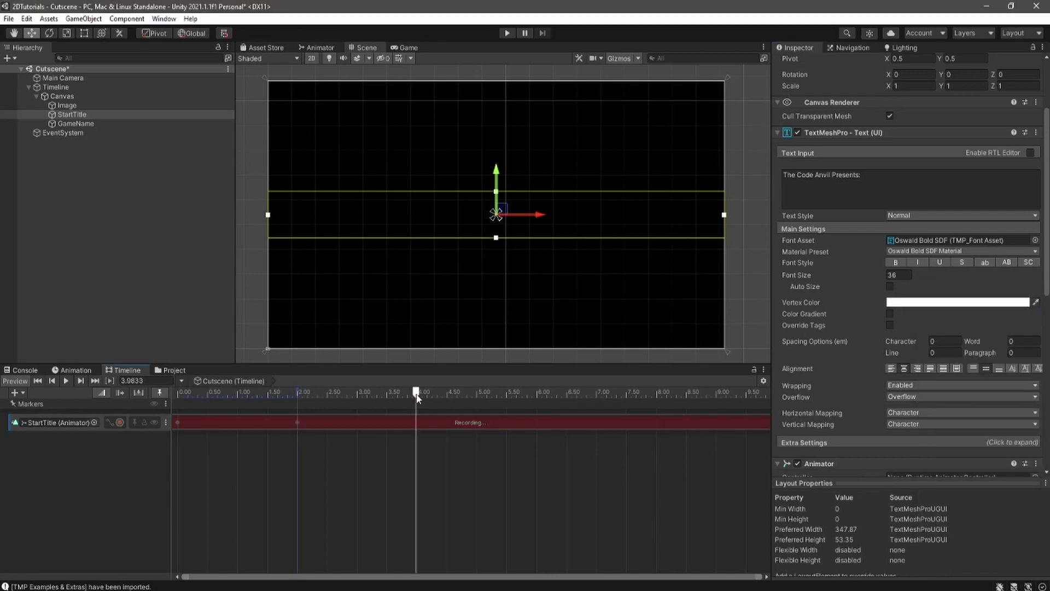
left_click(944, 301)
left_click_drag(994, 521, 924, 524)
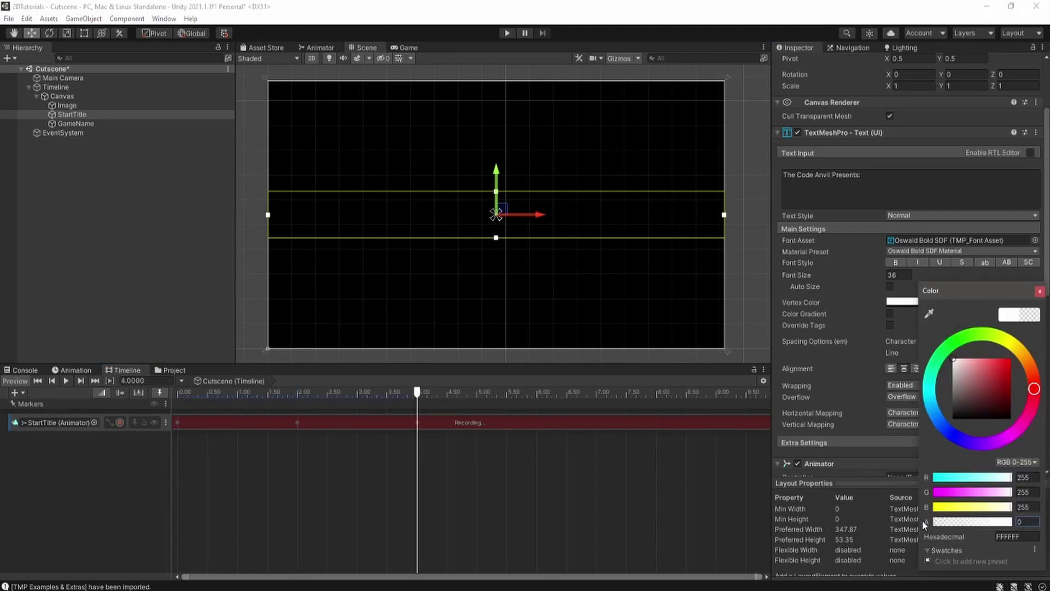
left_click(1040, 291)
mouse_move(416, 392)
left_mouse_down()
mouse_move(246, 390)
mouse_move(300, 390)
mouse_move(162, 373)
mouse_move(363, 392)
mouse_move(183, 391)
mouse_move(418, 401)
left_mouse_up()
left_click(97, 123)
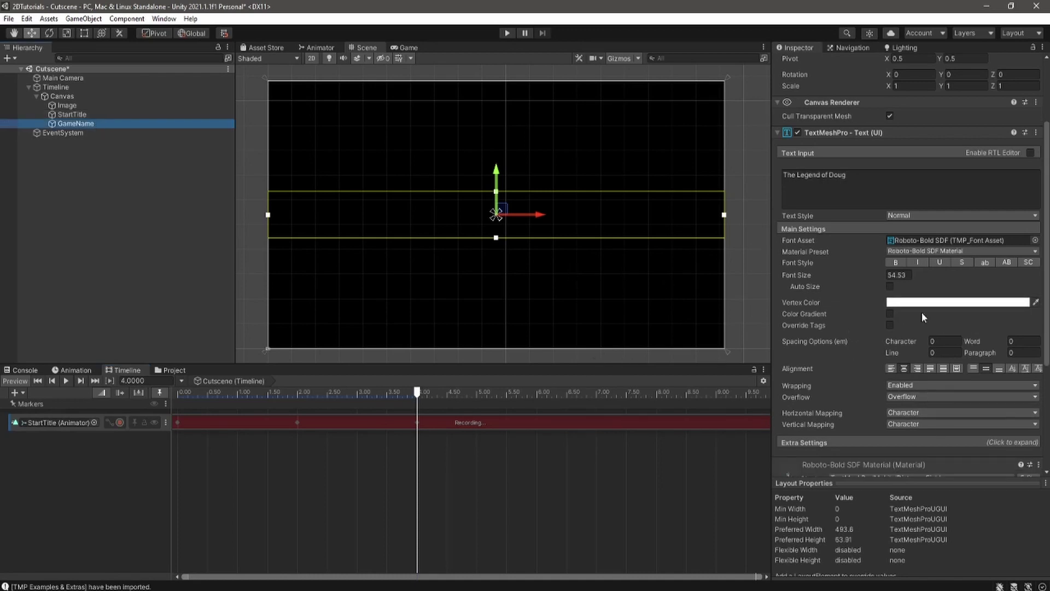
left_click(976, 301)
left_click(1040, 294)
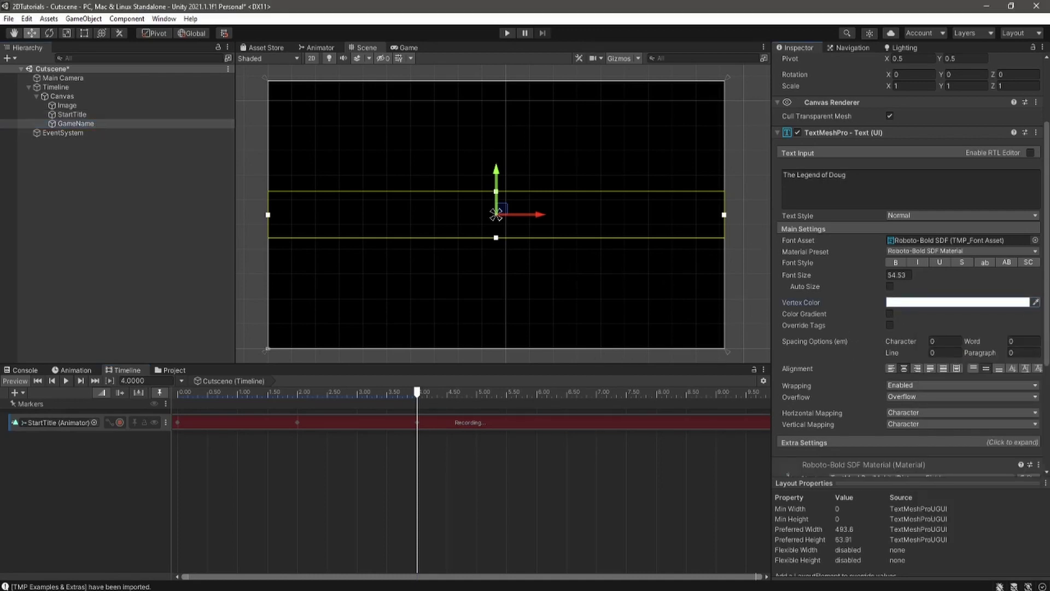
Stop recording StartTitle, add an animation track with a new Animator for GameName, and start recording it
left_click(17, 394)
left_click(121, 422)
left_click(17, 393)
left_click(51, 435)
left_click_drag(75, 123, 61, 440)
left_click(121, 448)
left_click(120, 441)
Key GameName's vertex color as fully transparent at 4 seconds
left_click_drag(202, 399, 439, 398)
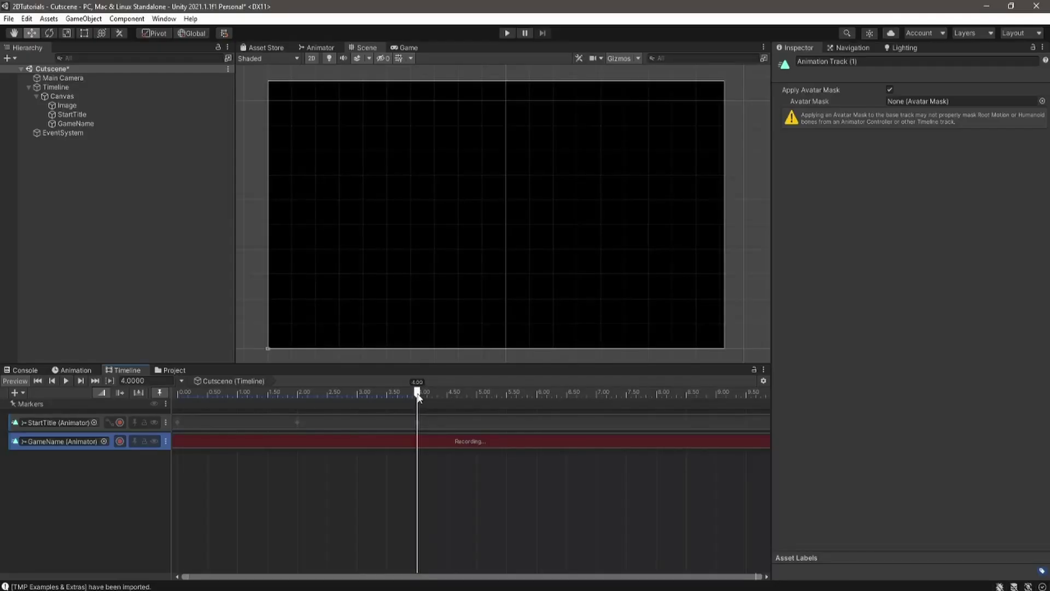
left_click(76, 123)
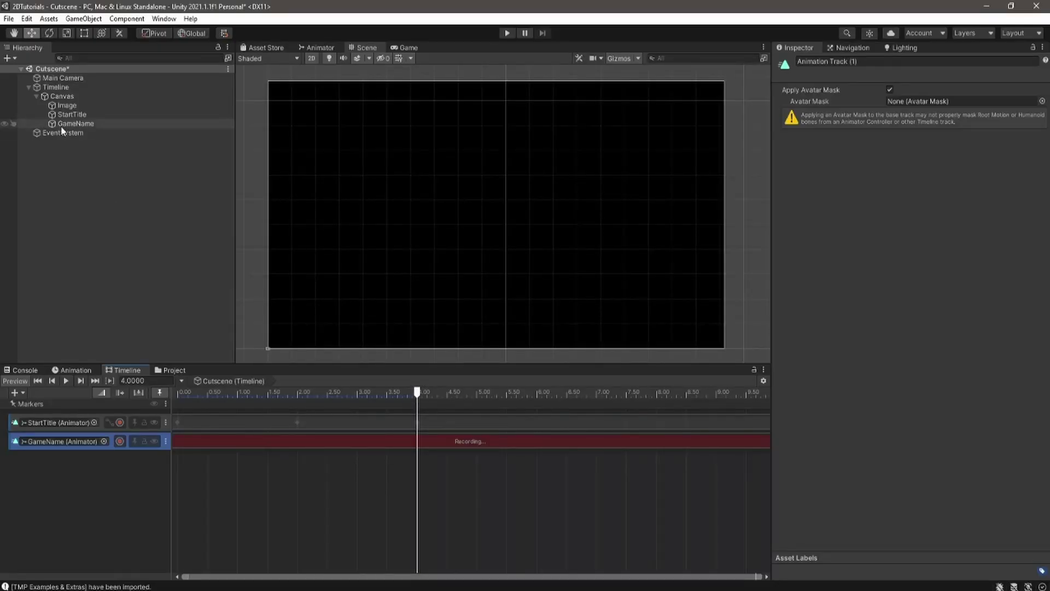
scroll(960, 151, "down", 3)
left_click(929, 202)
left_click_drag(986, 422, 930, 423)
left_click(1041, 192)
Key GameName's scale at 1 on X, Y and Z at 4 seconds
scroll(896, 261, "up", 6)
key("r")
left_click_drag(496, 215, 507, 220)
left_click(908, 188)
type("1")
key("Tab")
type("1")
key("Tab")
type("1")
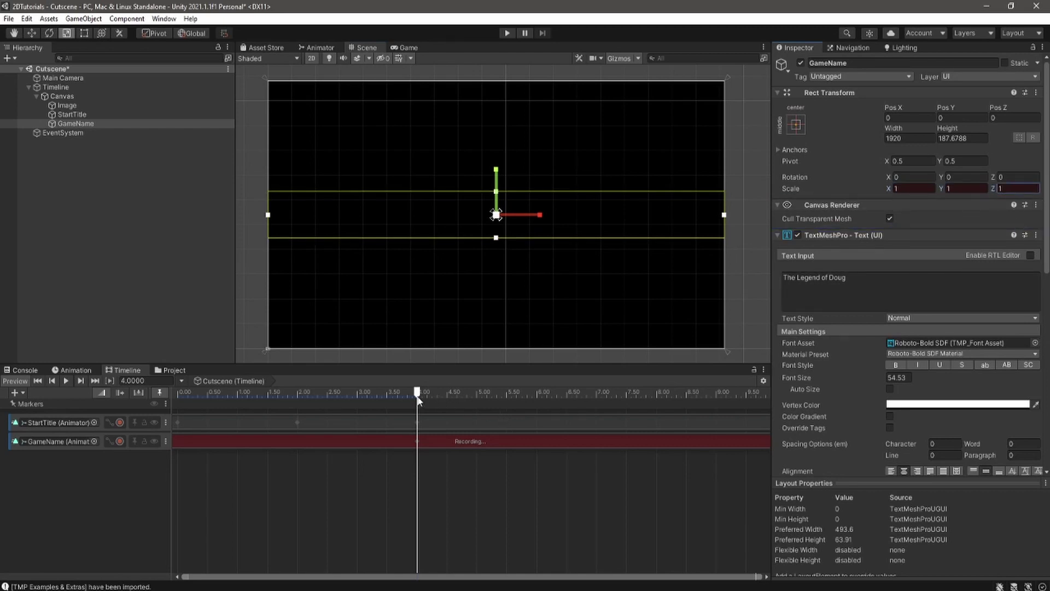
At 6 seconds, scale GameName uniformly to about 1.35 and key its vertex color at full opacity
left_click_drag(418, 398, 538, 408)
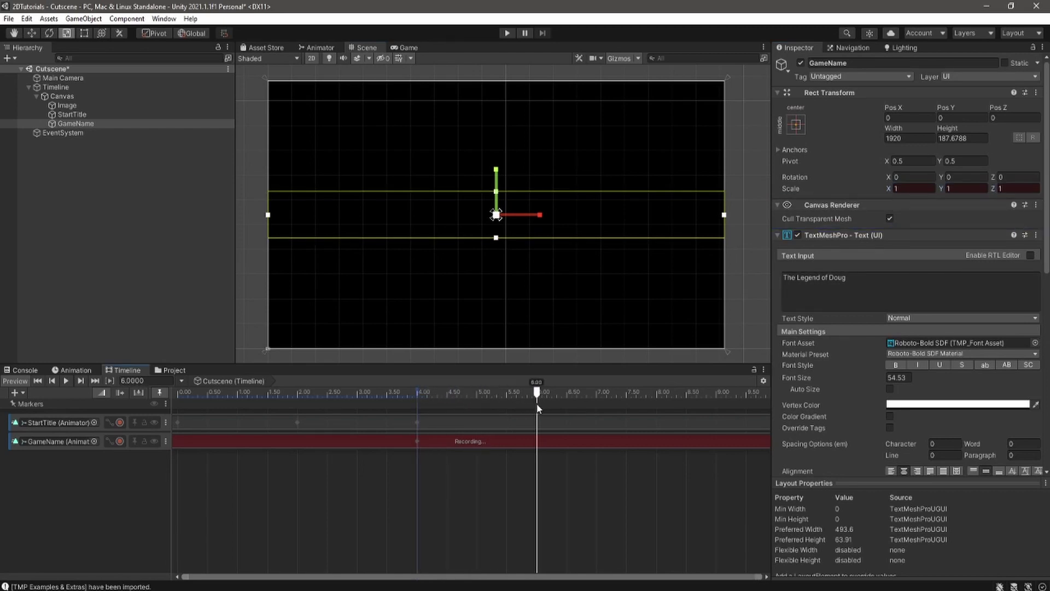
left_click_drag(498, 217, 527, 214)
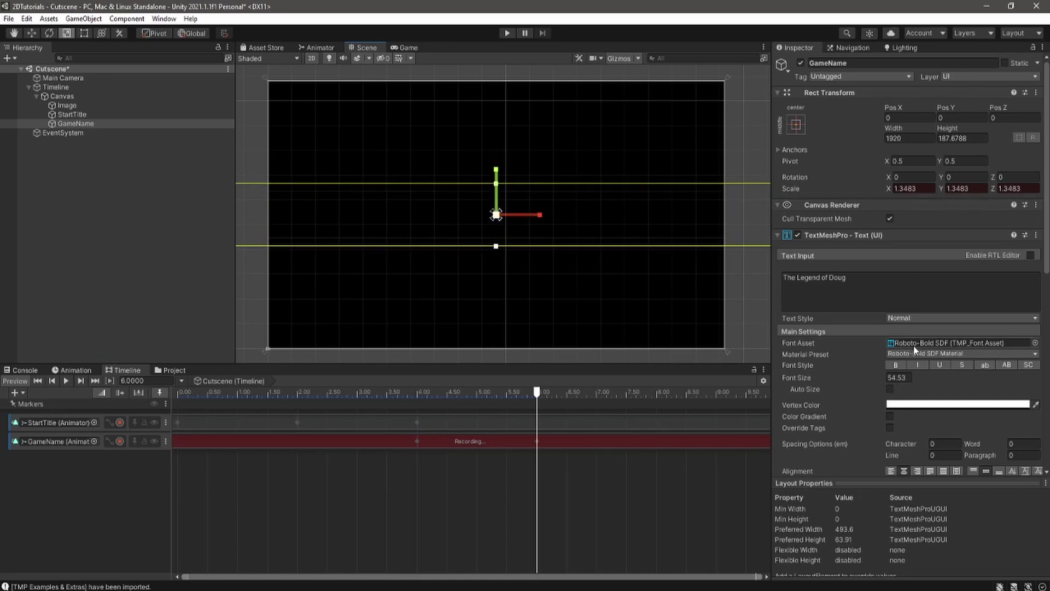
left_click(957, 404)
left_click_drag(965, 539, 1005, 539)
left_click(1039, 308)
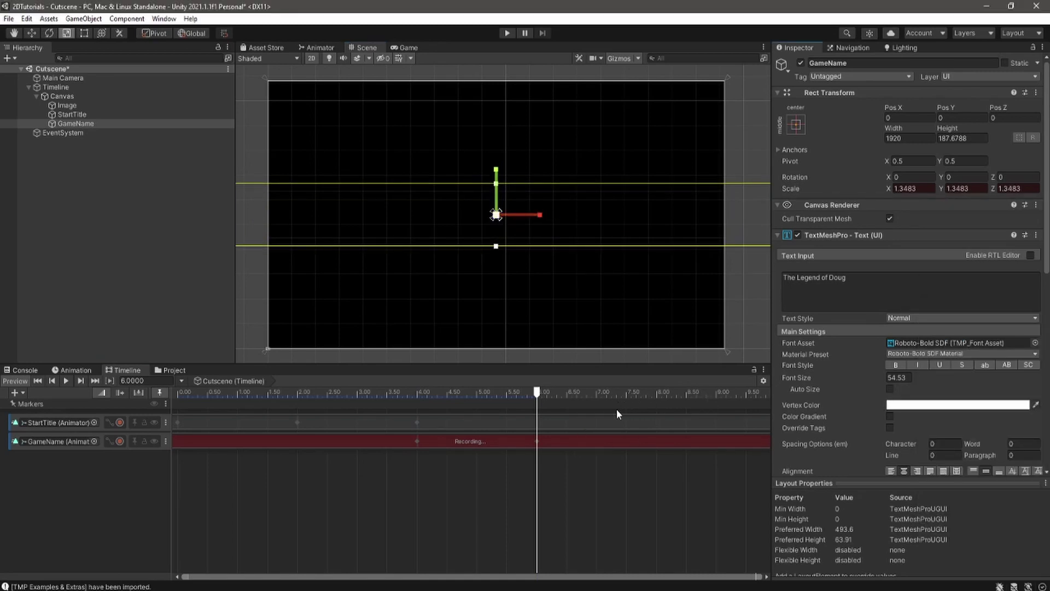
At 8 seconds, scale GameName uniformly to about 1.7, key its alpha at 0, and stop recording the track
left_click(656, 398)
left_click_drag(500, 217, 512, 218)
left_click(957, 405)
left_click_drag(1011, 539, 955, 540)
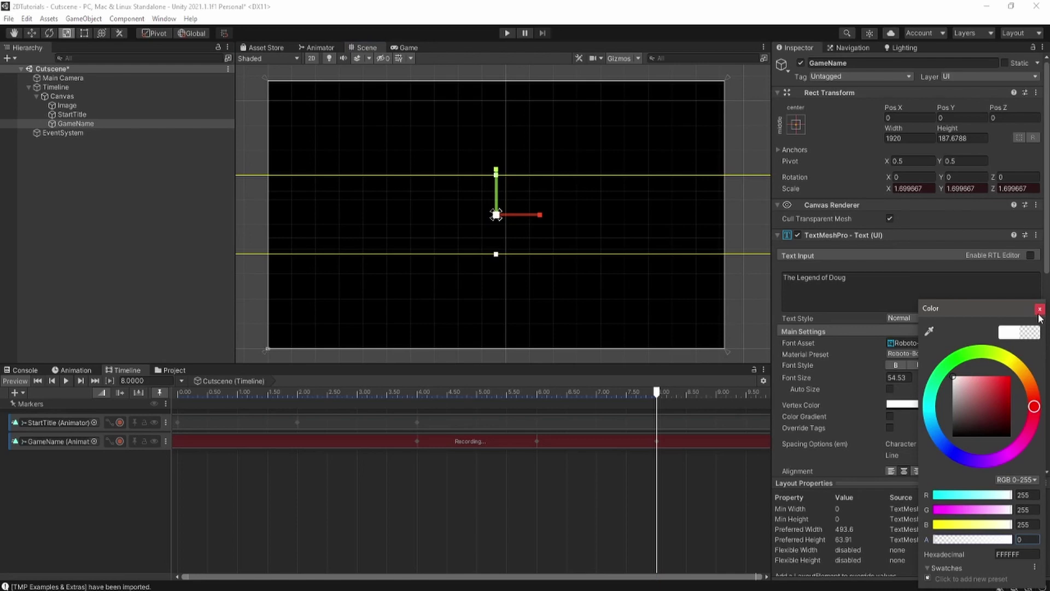
left_click(1039, 310)
left_click(119, 440)
Add an animation track for the black Image with a new Animator, and start recording it
left_click(15, 393)
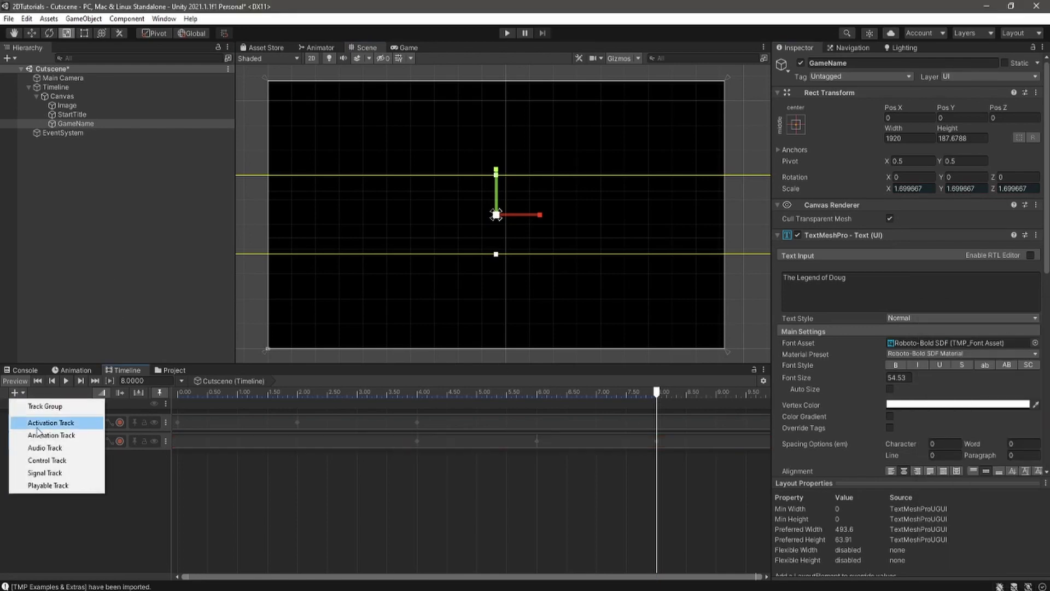
left_click(47, 438)
left_click_drag(67, 105, 77, 460)
left_click(132, 466)
left_click(120, 460)
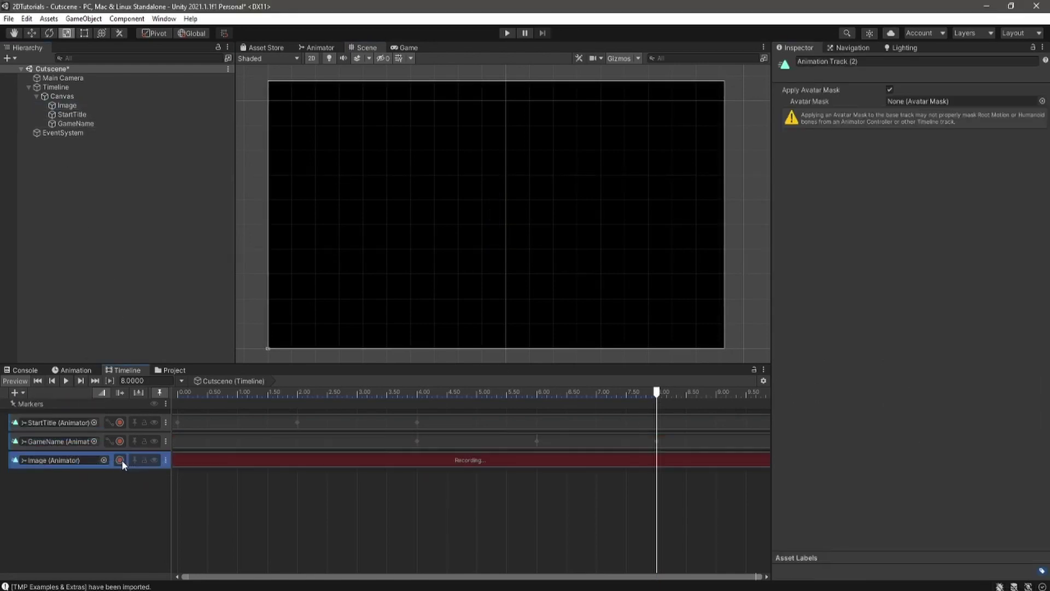
Key the black Image's color with alpha 255 at 8 seconds
left_click(67, 105)
left_click(900, 260)
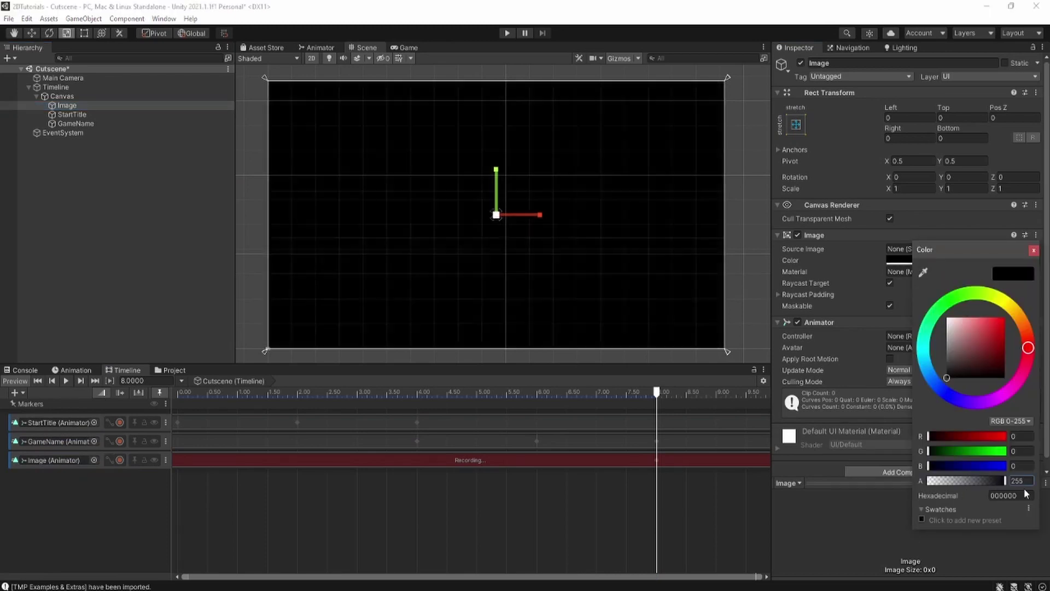
left_click(1034, 250)
Key the black Image's alpha at 0 at 10 seconds and stop recording its track
scroll(678, 416, "down", 3)
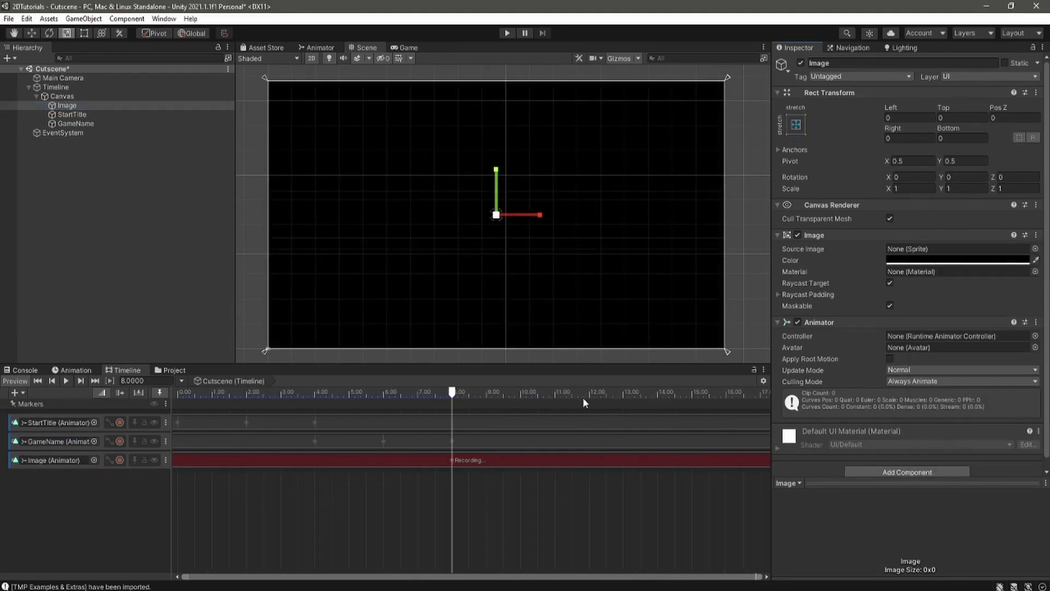
left_click(519, 395)
left_click_drag(520, 395, 522, 396)
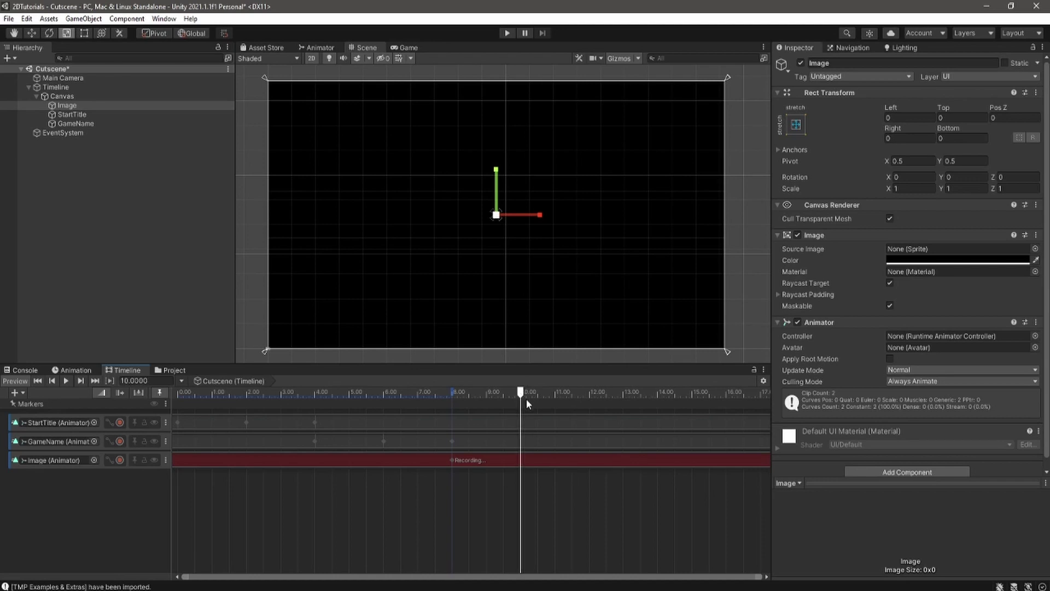
left_click(983, 261)
left_click_drag(994, 482, 893, 469)
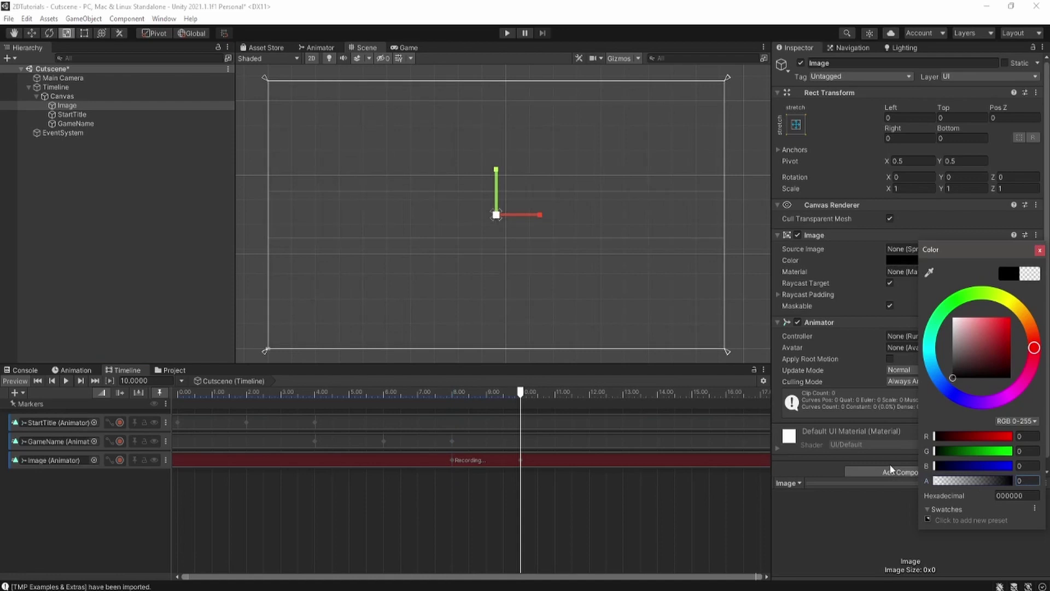
left_click(890, 469)
left_click_drag(520, 392, 447, 391)
left_click(120, 460)
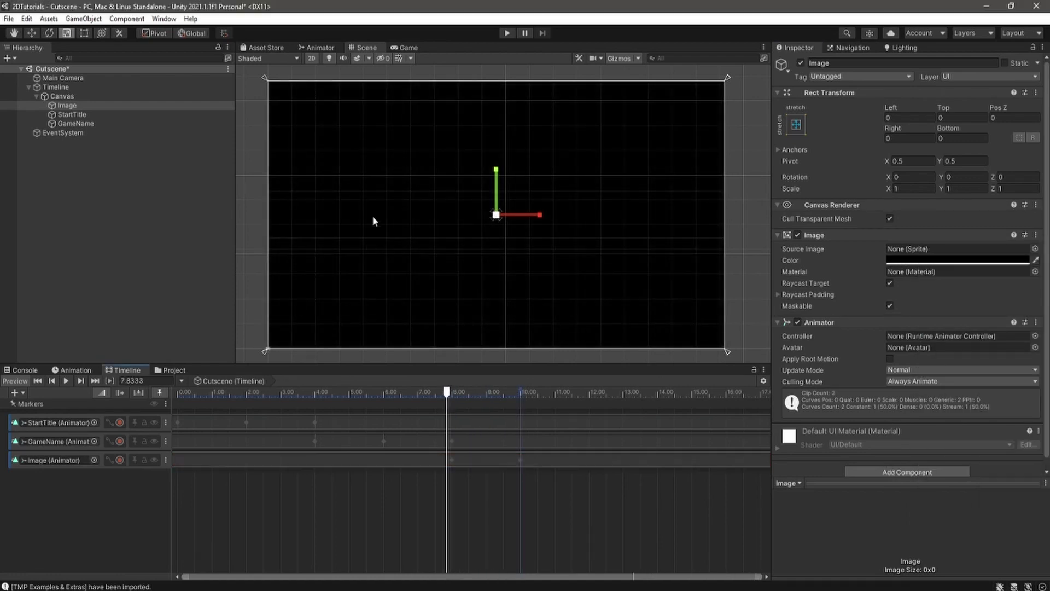
Play the cutscene in the Game view, then open SampleScene, saving the changes to the Cutscene scene
left_click(408, 47)
key("ctrl+p")
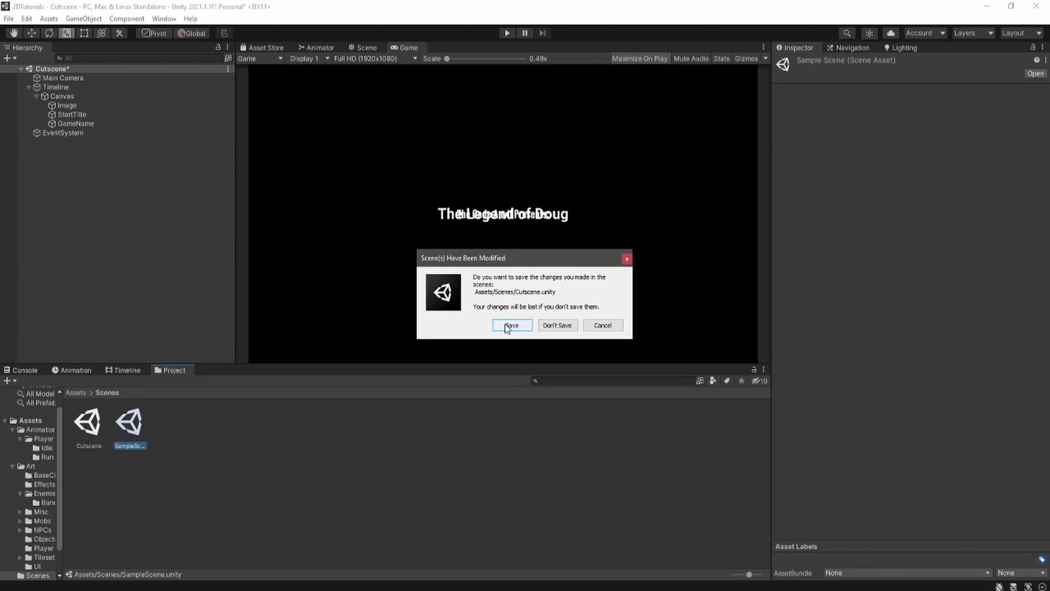
left_click(506, 326)
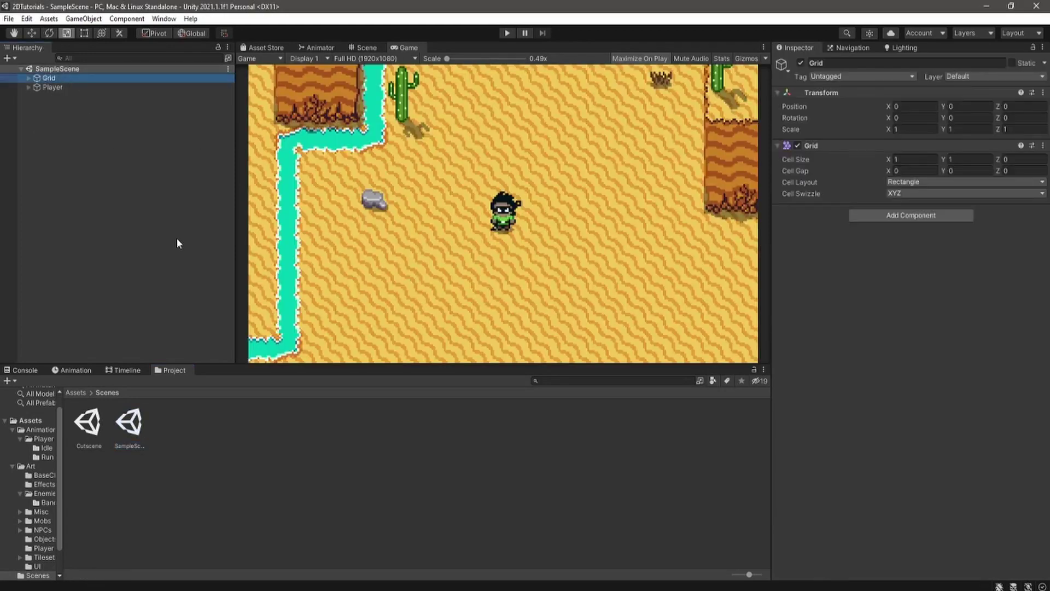
Copy SampleScene's Grid object into the Cutscene scene and frame it in the Scene view
left_click(88, 432)
double_click(88, 432)
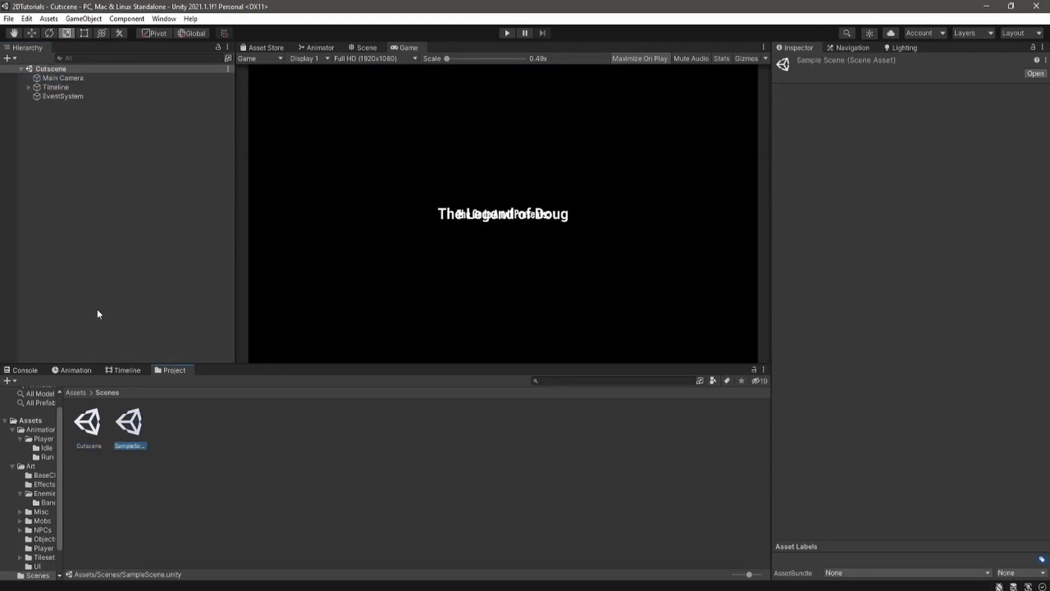
left_click(207, 120)
key("ctrl+v")
left_click(367, 47)
middle_click_drag(265, 266, 317, 227)
key("f")
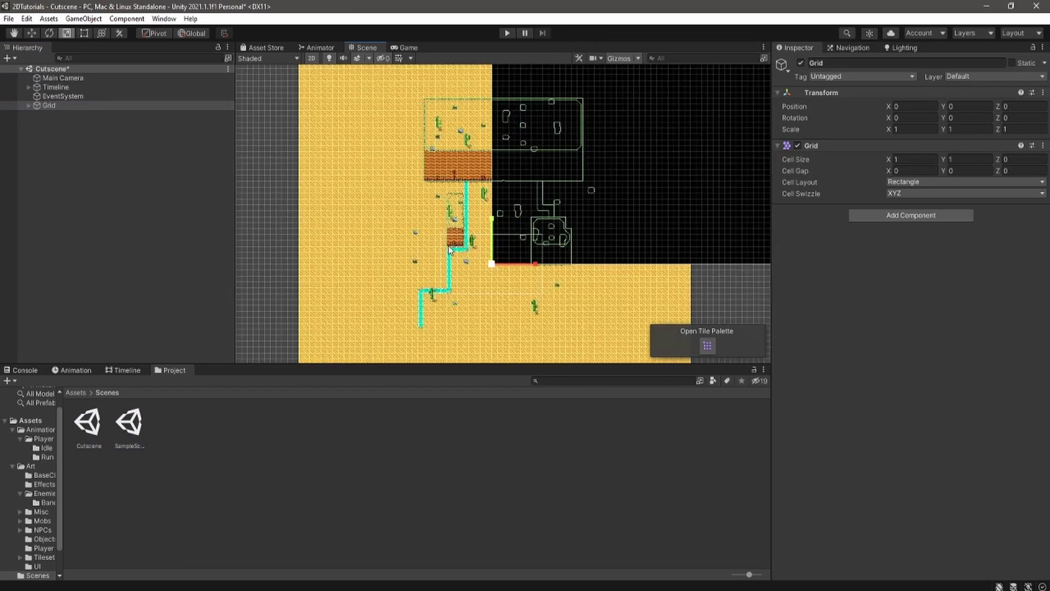
Move the Main Camera over the desert map to about X -6.19, Y -3.25 and save the scene
scroll(478, 236, "up", 5)
left_click(86, 77)
key("w")
left_click_drag(462, 170, 445, 323)
scroll(429, 207, "up", 2)
middle_click_drag(449, 301, 451, 159)
key("ctrl+s")
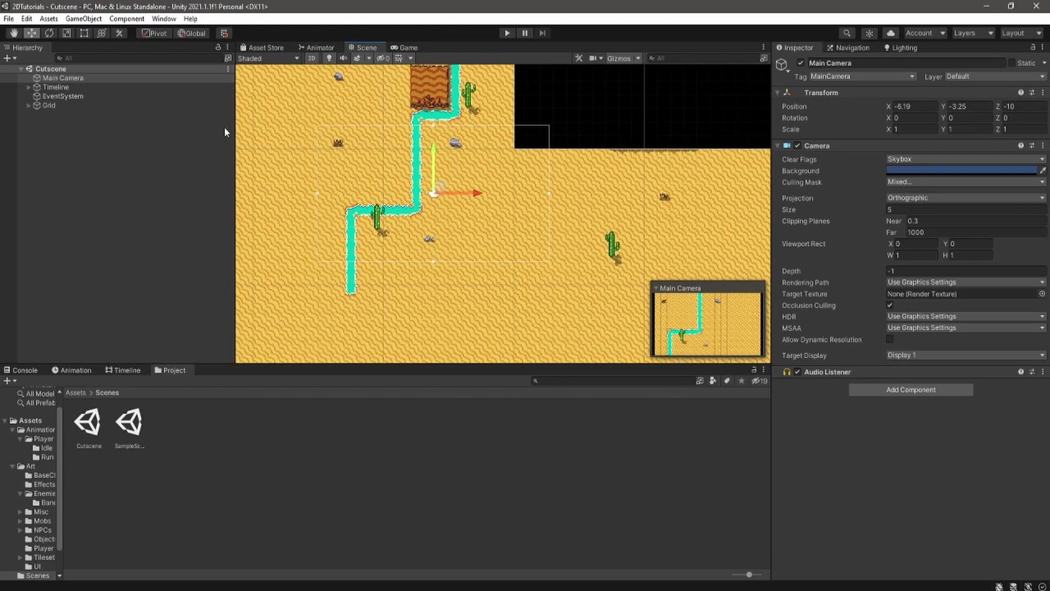
Create an empty game object named Player in the Cutscene scene
left_click(433, 200)
scroll(367, 209, "up", 8)
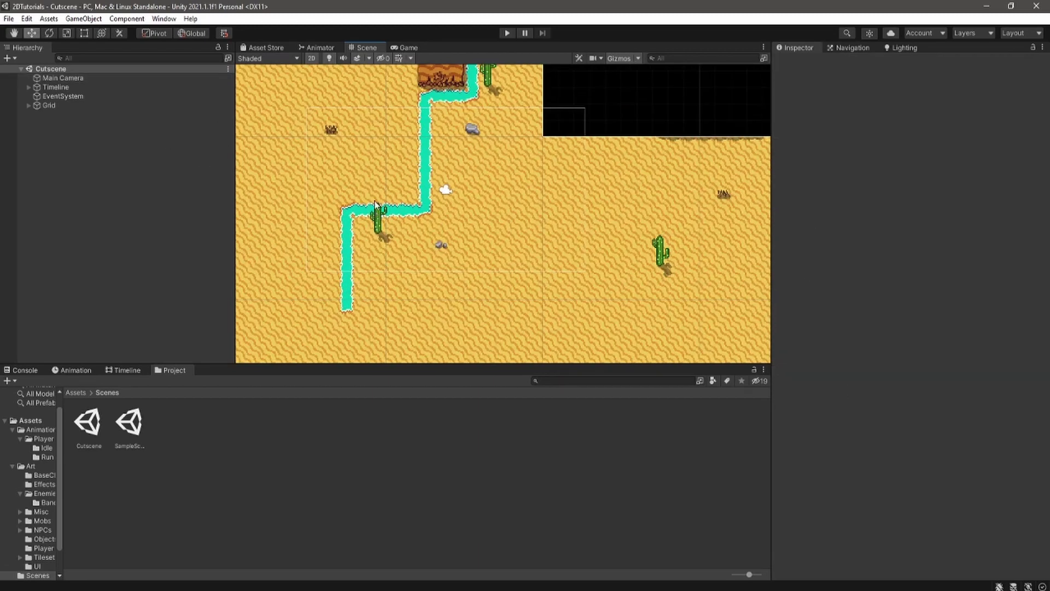
middle_click_drag(367, 210, 364, 254)
right_click(113, 210)
left_click(166, 337)
type("Player")
Add the Bandit1Sheet_0 sprite from the Bandits art folder as a child of Player
left_click(75, 392)
left_click(48, 502)
left_click_drag(176, 423, 79, 116)
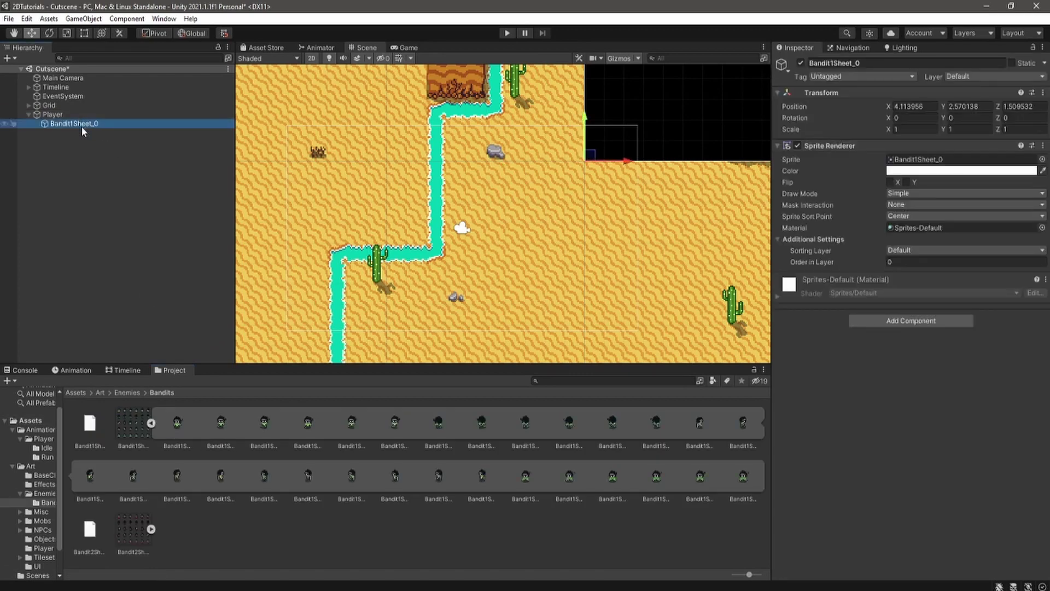
Reset Player's transform and move it onto the sand at about X -4.1, Y -3.08
left_click(52, 114)
scroll(443, 229, "up", 1)
right_click(867, 92)
left_click(886, 94)
left_click_drag(622, 142, 525, 218)
Set the Bandit1Sheet_0 sprite's sorting layer to Tilemap and its order in layer to 10
left_click(74, 123)
left_click(913, 250)
left_click(917, 288)
left_click(920, 264)
type("10")
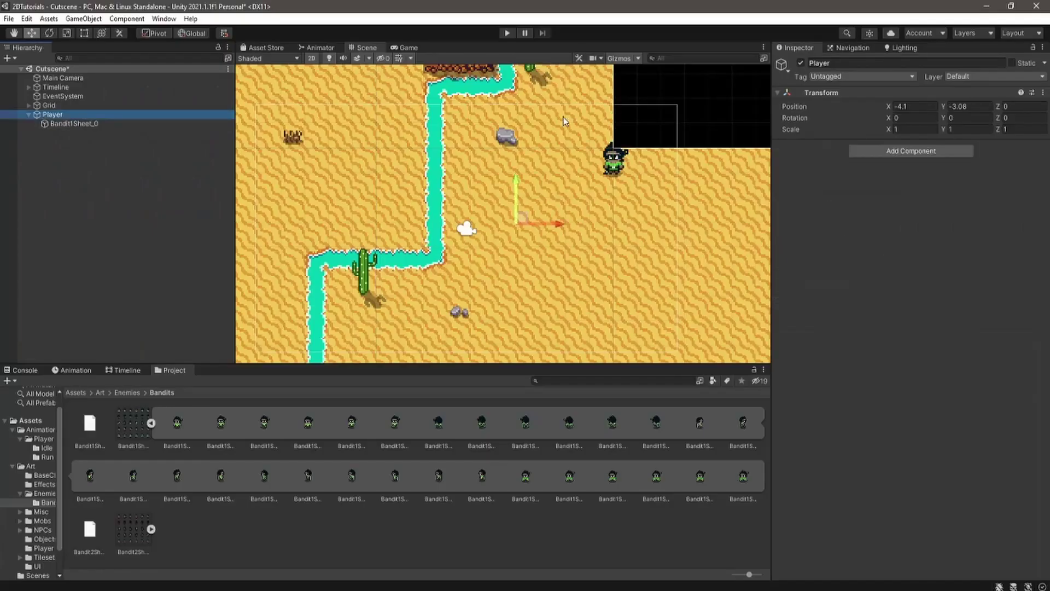
Reset the Bandit1Sheet_0 sprite's transform and move Player beside the upper stream to about X -6.18, Y 1.04
left_click(74, 124)
right_click(903, 91)
left_click(912, 95)
left_click(111, 114)
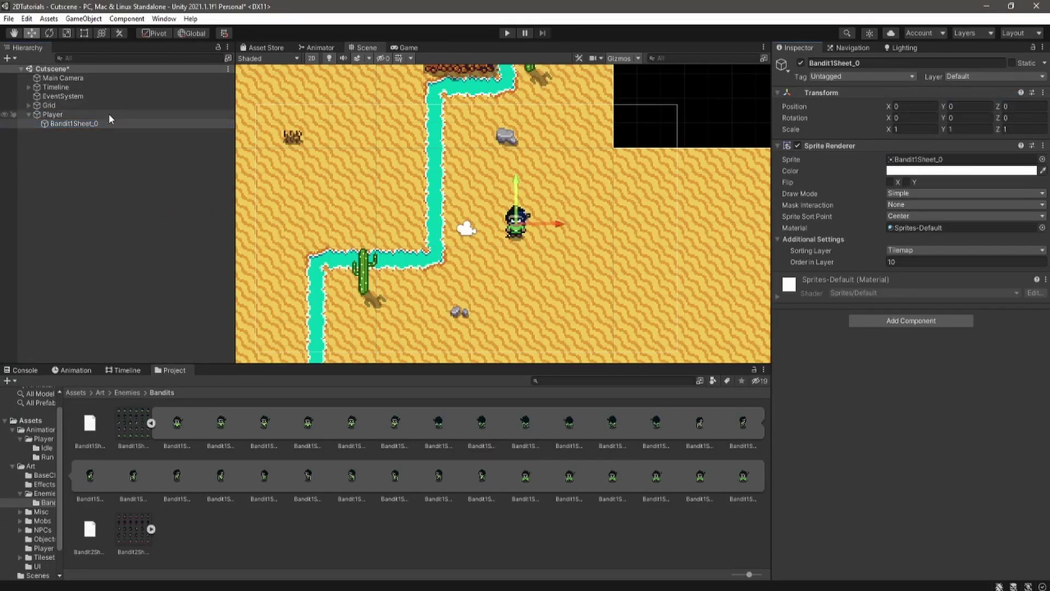
left_click_drag(522, 220, 472, 119)
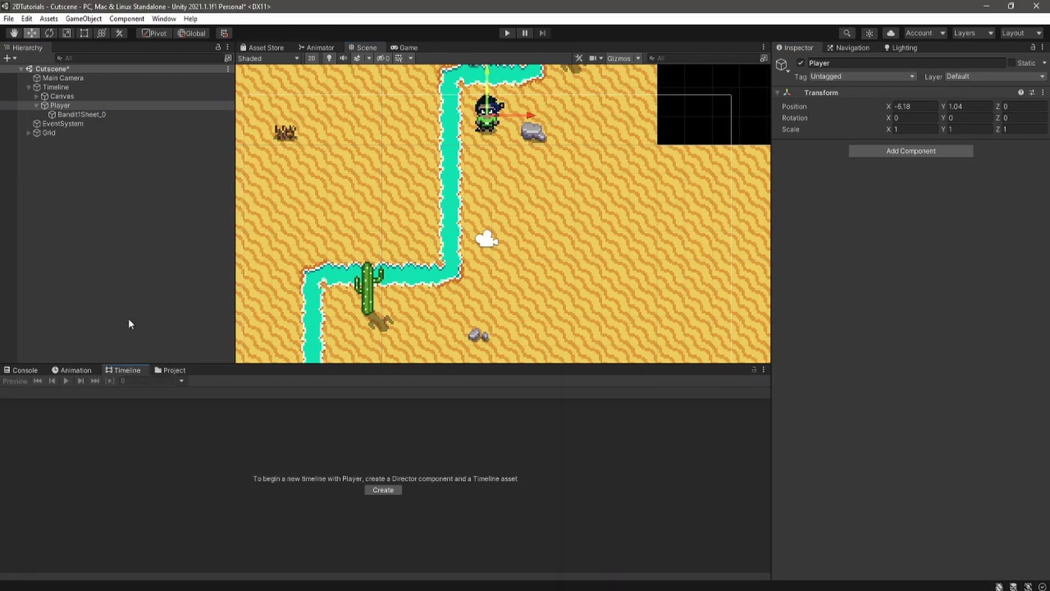
Add an Animation Track for Player to the Cutscene timeline
left_click(55, 87)
left_click_drag(91, 105, 93, 507)
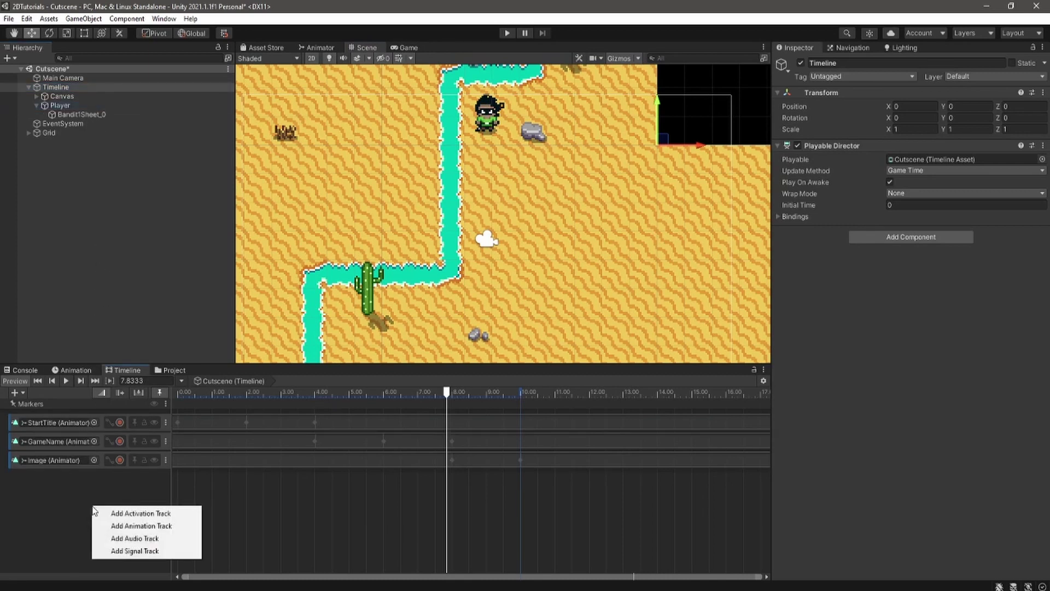
left_click(159, 525)
Start recording on the Player track and key Player's position at 10 s at about X -6.18, Y 0.65
left_click_drag(446, 391, 522, 421)
left_click(119, 478)
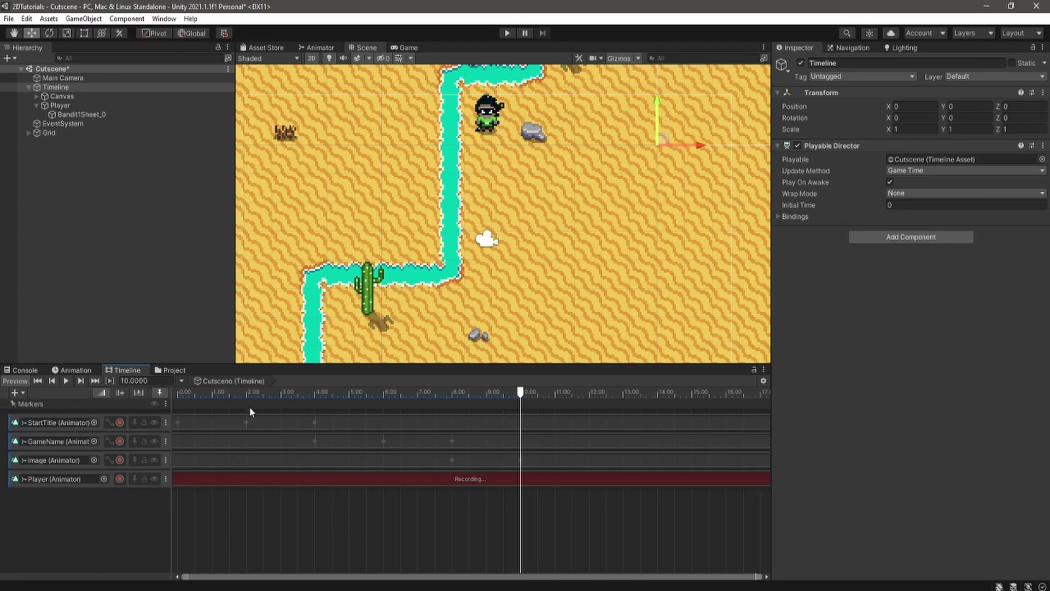
double_click(95, 106)
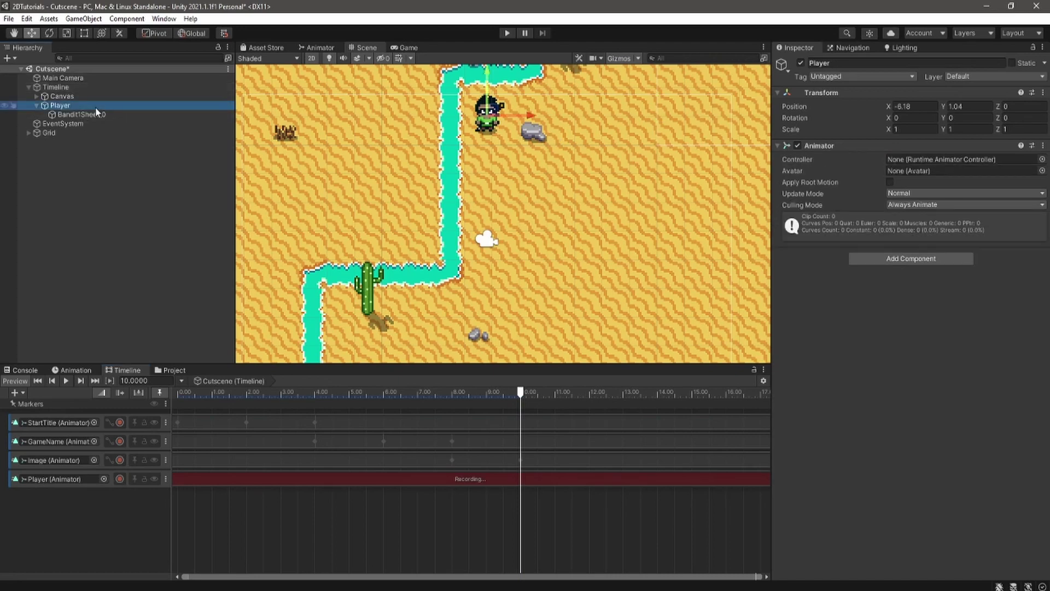
left_click_drag(421, 98, 422, 107)
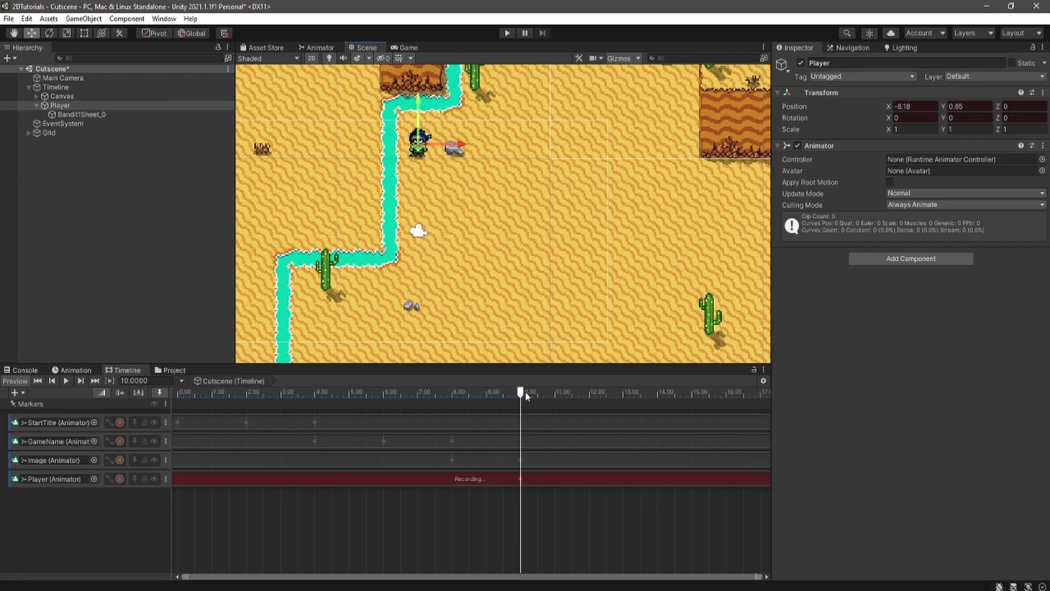
Key Player lower beside the stream at about Y -2.03 at 11 s, and key the same position at 13 s
left_click_drag(526, 393, 557, 403)
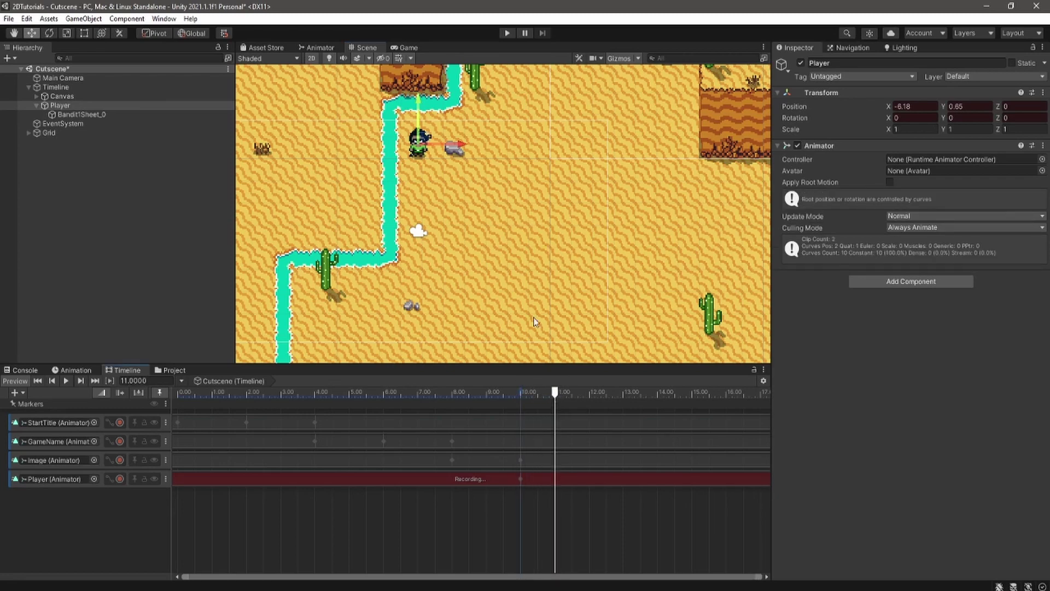
left_click_drag(418, 104, 419, 164)
left_click(591, 397)
left_click_drag(590, 393, 557, 396)
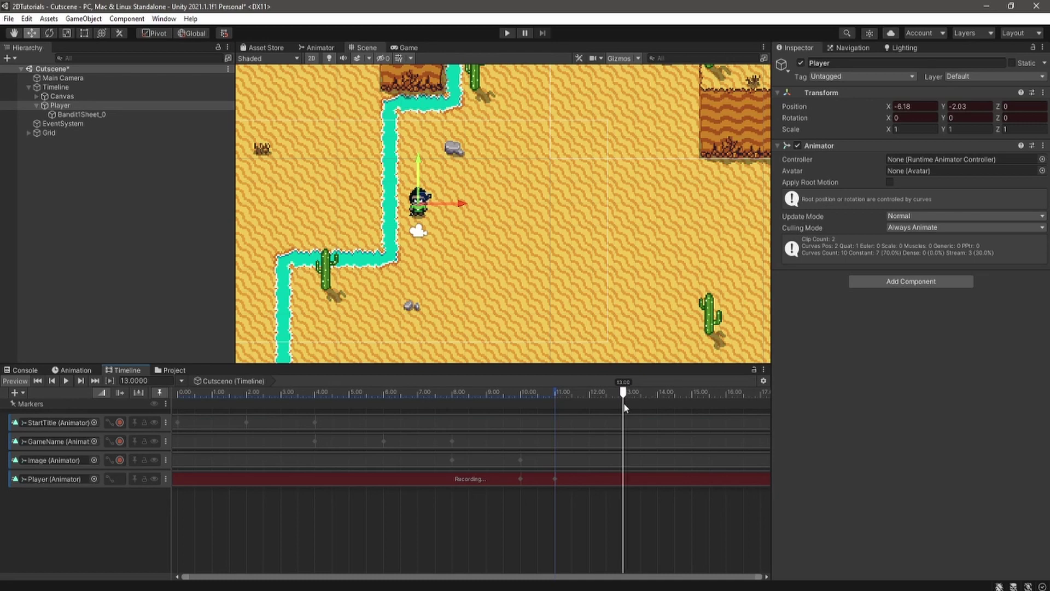
left_click(934, 107)
Key Player's position at 15 s at about X 0.03, Y -2.03 and stop recording
left_click_drag(627, 392, 692, 402)
left_click_drag(463, 203, 595, 207)
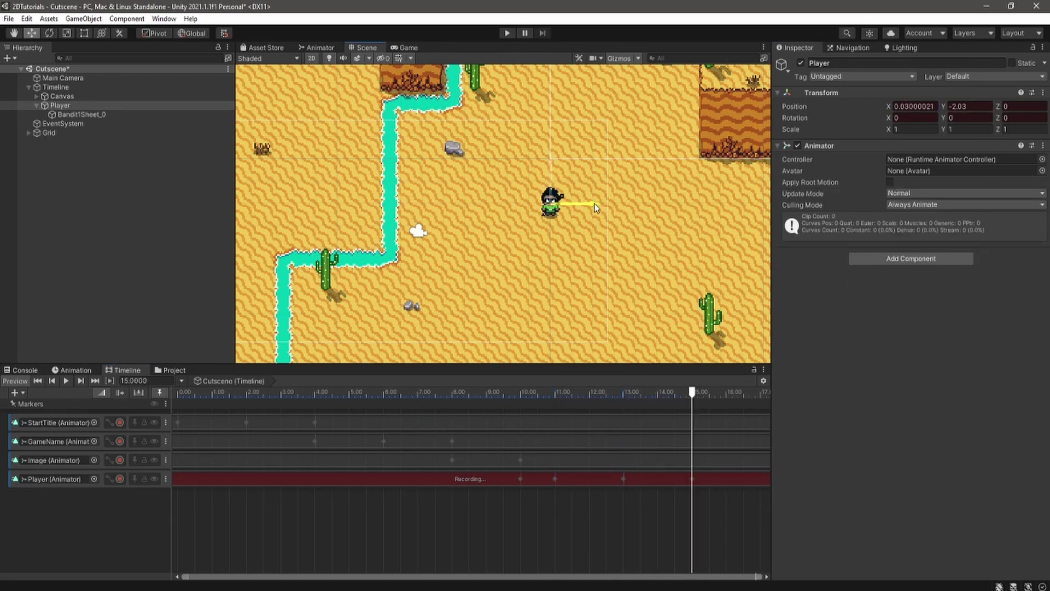
left_click(120, 479)
Add an Animation Track for Bandit1Sheet_0 to the timeline and set the playhead to 10 s
left_click_drag(99, 113, 52, 511)
left_click(99, 532)
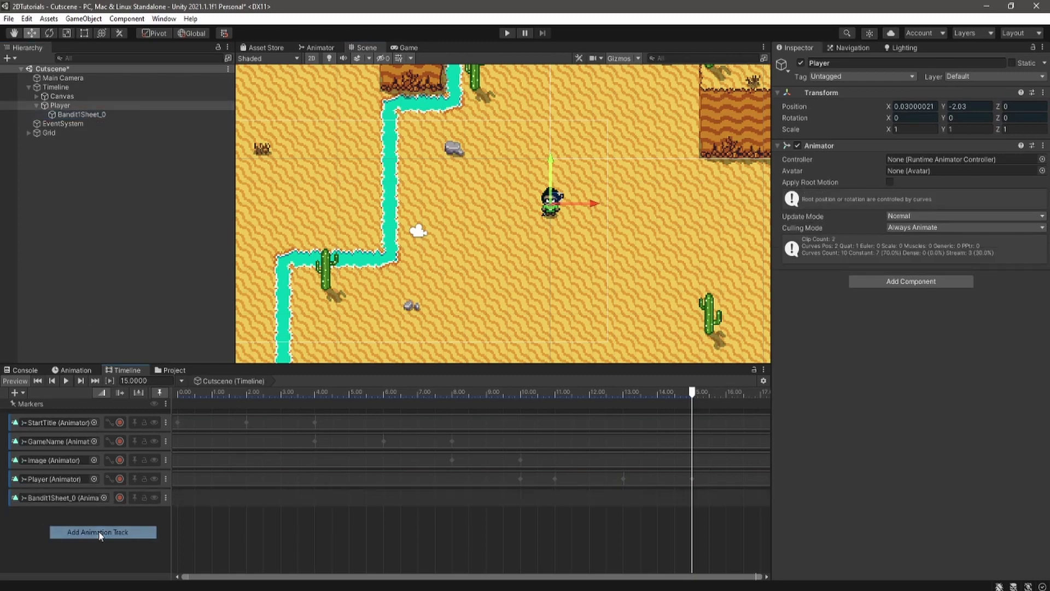
left_click_drag(578, 403, 521, 406)
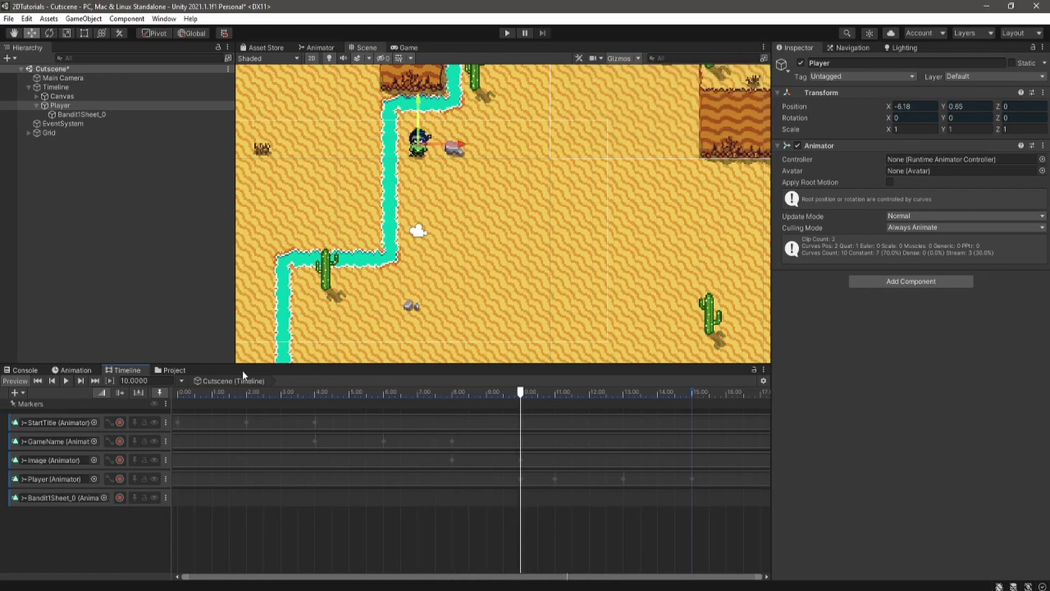
Dock the Project panel above the Timeline and open the Animations/Player/Idle folder
left_click_drag(166, 369, 323, 339)
left_click(317, 281)
double_click(317, 281)
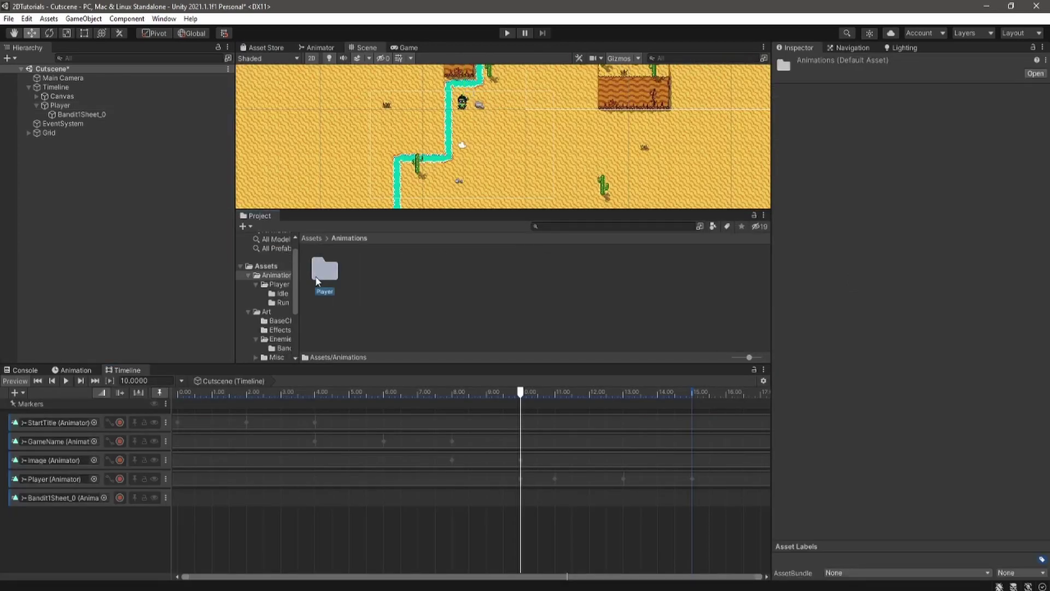
double_click(322, 280)
double_click(323, 281)
Place the IdleDown clip on the Bandit1Sheet_0 track and make it run from 11 s to 12 s
left_click_drag(412, 347, 523, 499)
scroll(531, 503, "up", 10)
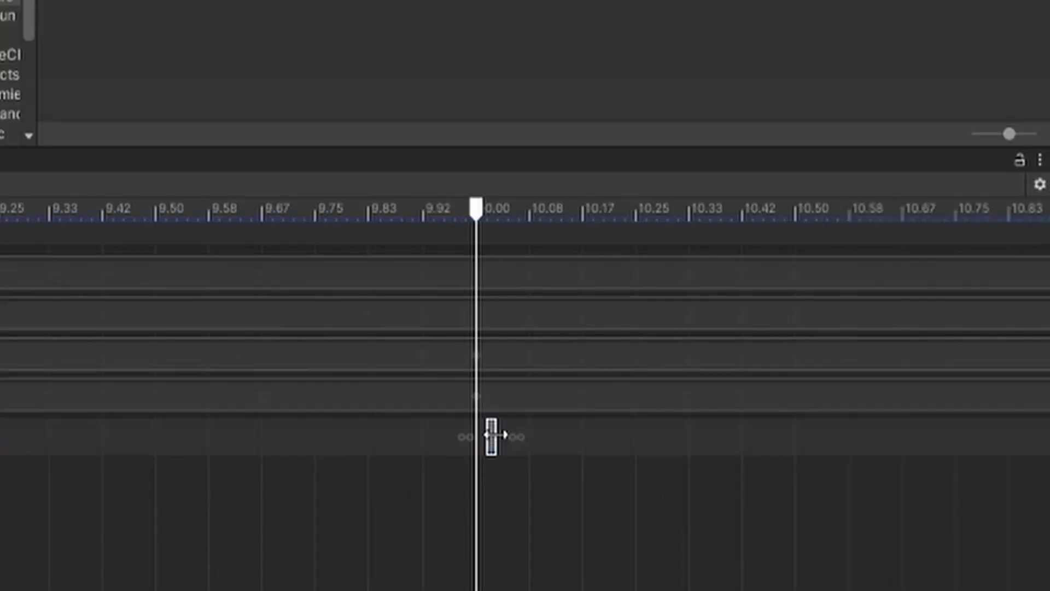
left_click_drag(493, 435, 871, 436)
scroll(830, 441, "down", 5)
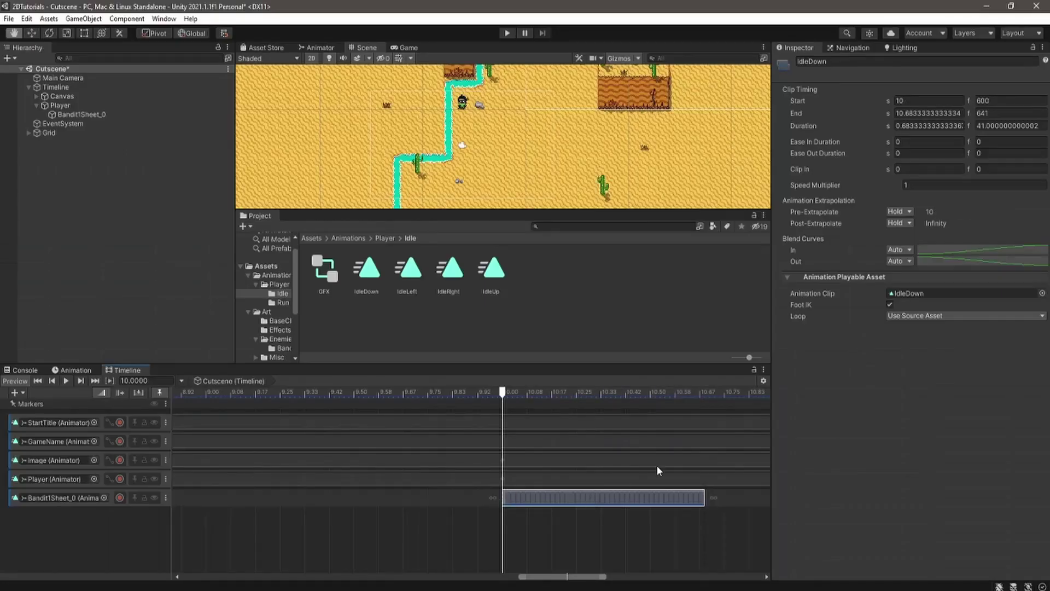
left_click_drag(614, 497, 628, 498)
scroll(635, 499, "up", 5)
mouse_move(393, 393)
left_mouse_down()
mouse_move(568, 402)
mouse_move(393, 405)
left_mouse_up()
left_click_drag(402, 502, 603, 502)
Add the RunDown clip from the Run folder to the Bandit1Sheet_0 track from 10 s to 11 s and preview it
left_click(385, 239)
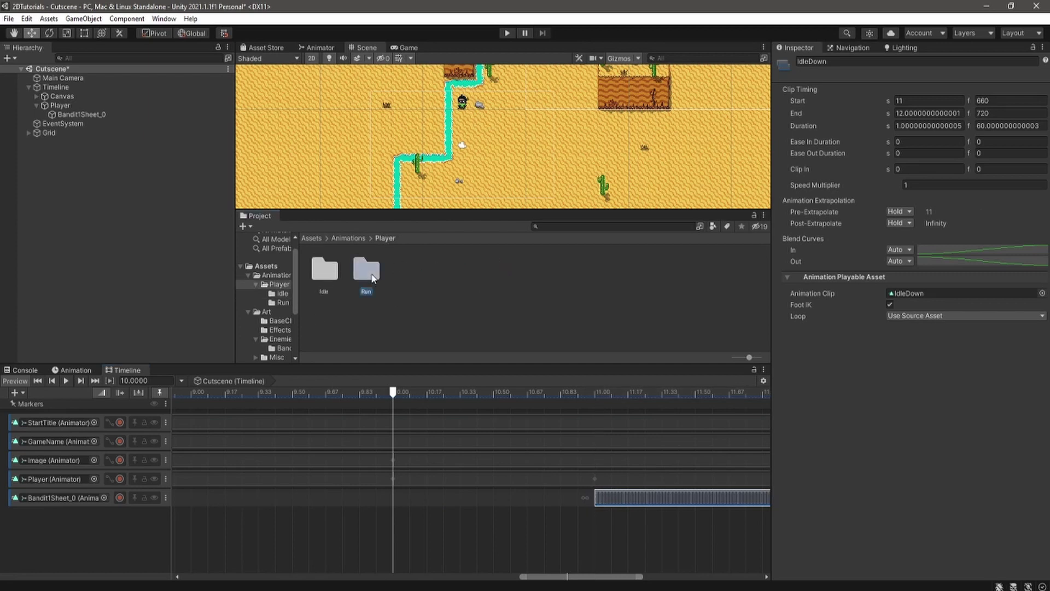
double_click(370, 275)
left_click_drag(333, 280, 397, 497)
left_click(66, 381)
left_click_drag(538, 496, 594, 497)
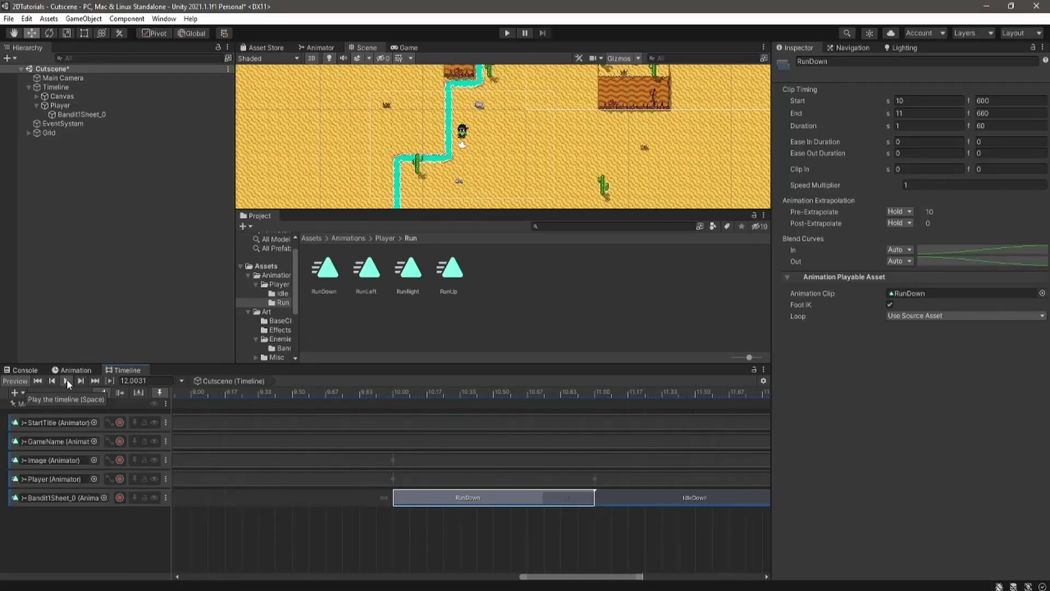
left_click(67, 380)
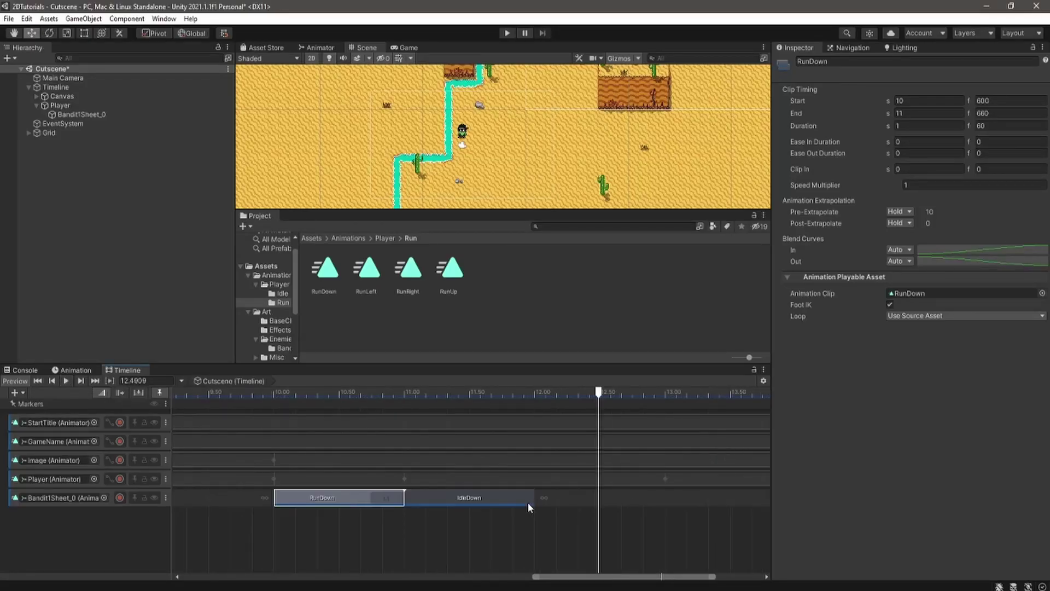
Shorten IdleDown to end at 11.45 s and add the IdleLeft clip after it, extended to 13 s
left_click(532, 494)
left_click_drag(502, 498, 463, 498)
left_click(282, 294)
left_click_drag(408, 270, 664, 505)
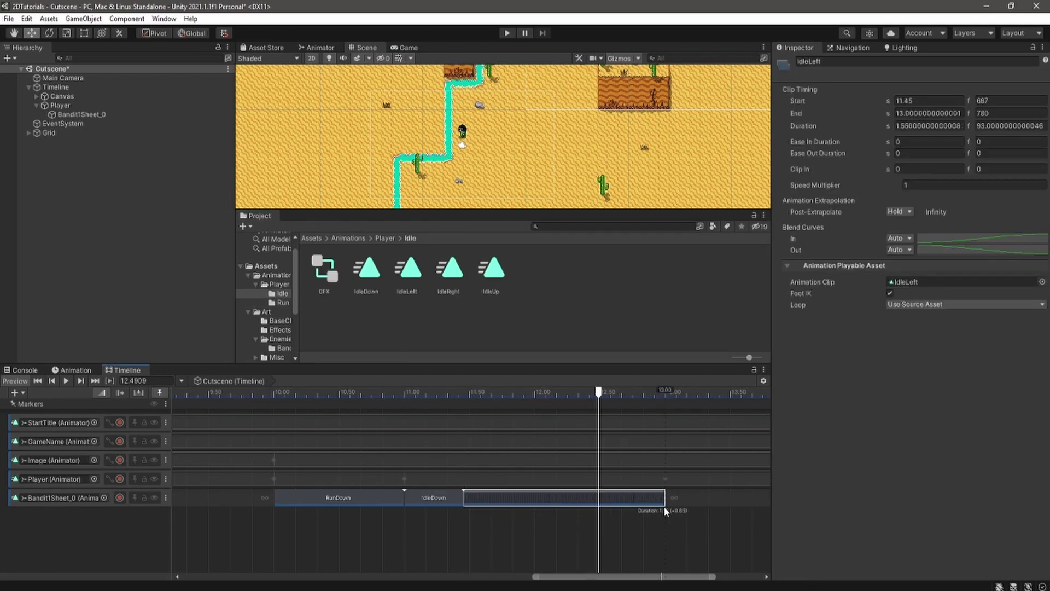
Play the timeline from 10 s to check Player's run and idle animations
left_click_drag(600, 394, 274, 391)
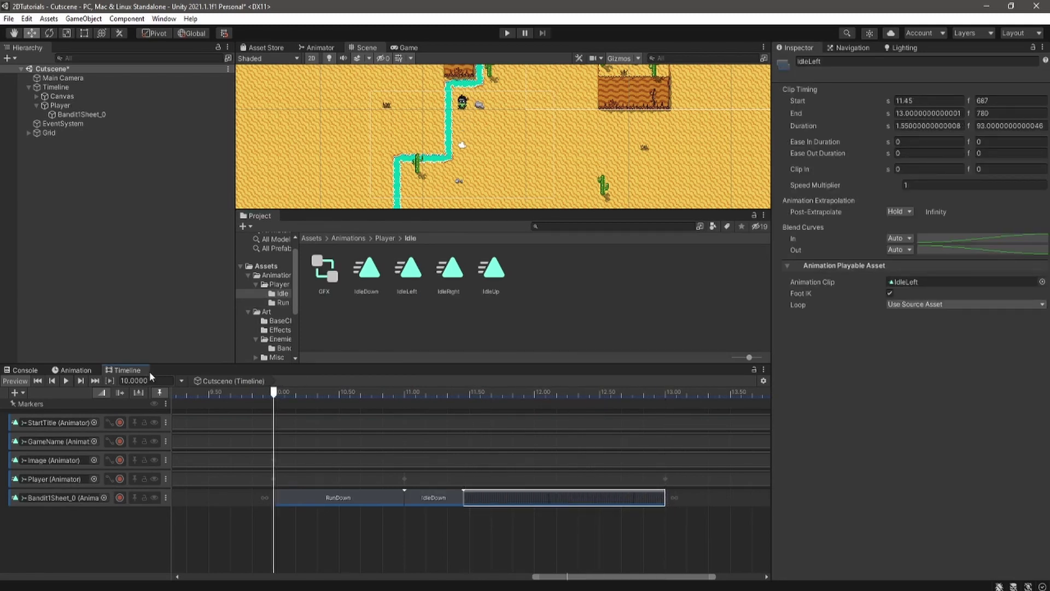
left_click(67, 381)
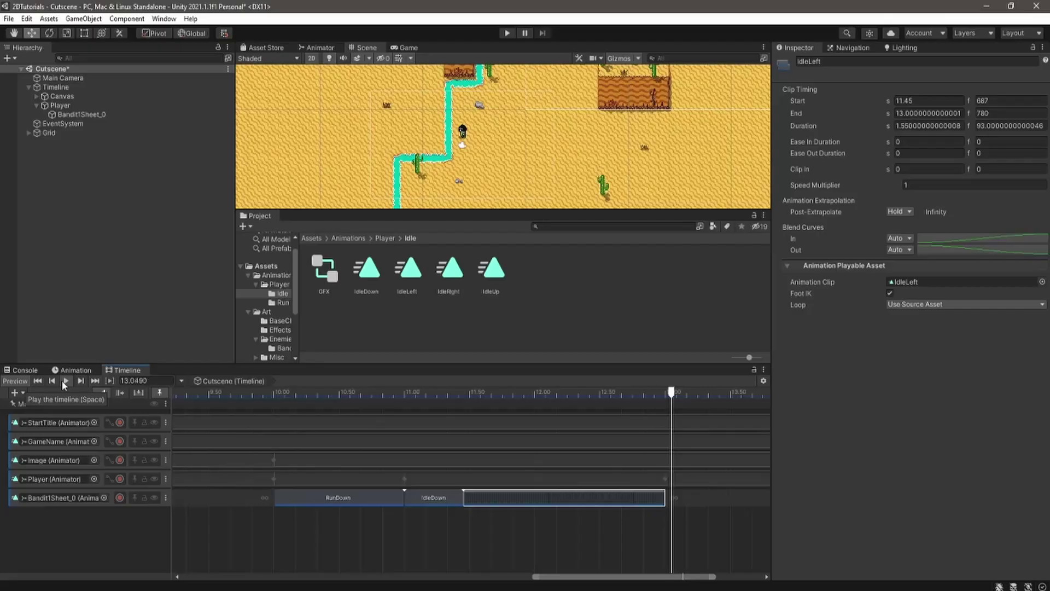
left_click(66, 380)
left_click(149, 488)
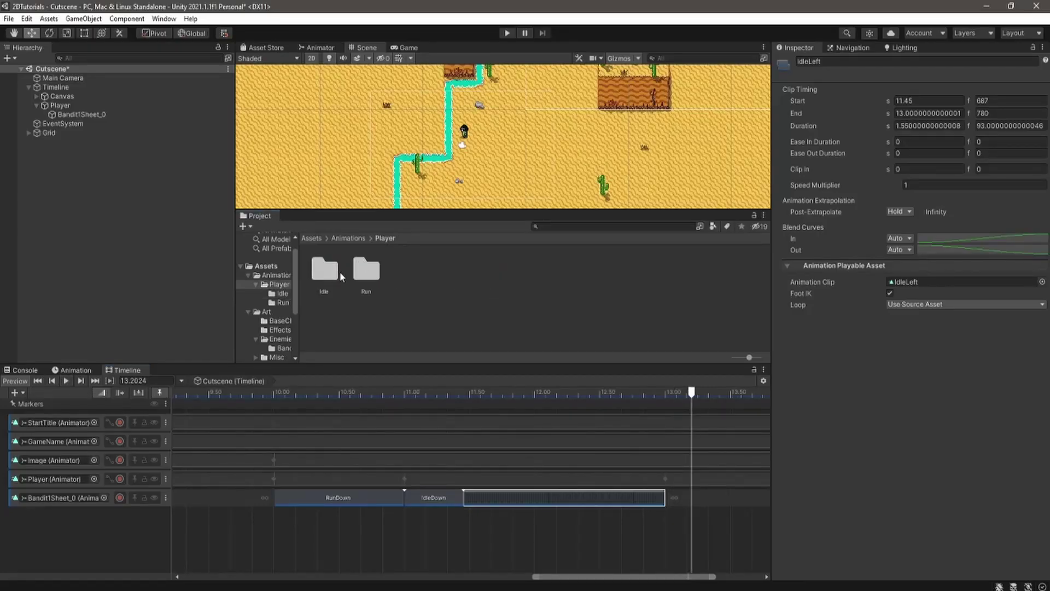
Add the RunRight clip to the Bandit1Sheet_0 track after IdleLeft, running from 13 s to 15 s
double_click(366, 268)
left_click_drag(366, 268, 691, 497)
scroll(686, 492, "down", 2)
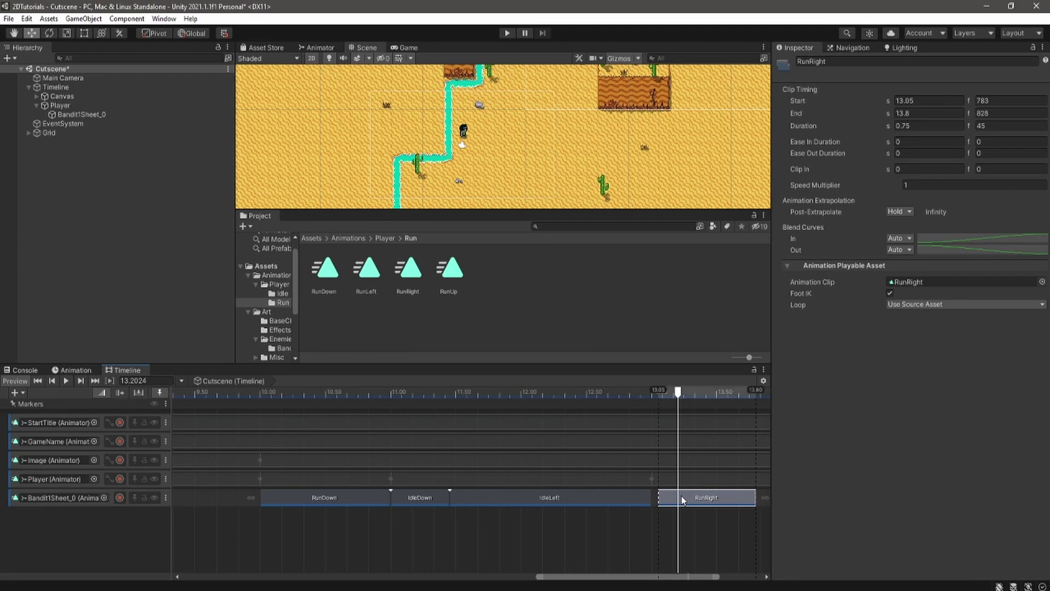
scroll(687, 518, "down", 5)
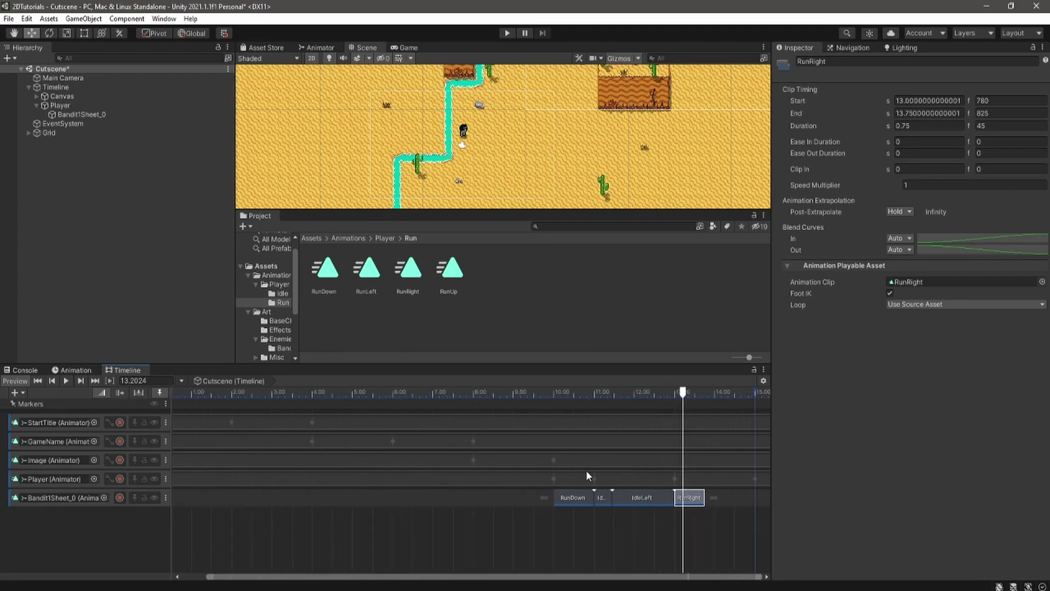
scroll(563, 511, "up", 8)
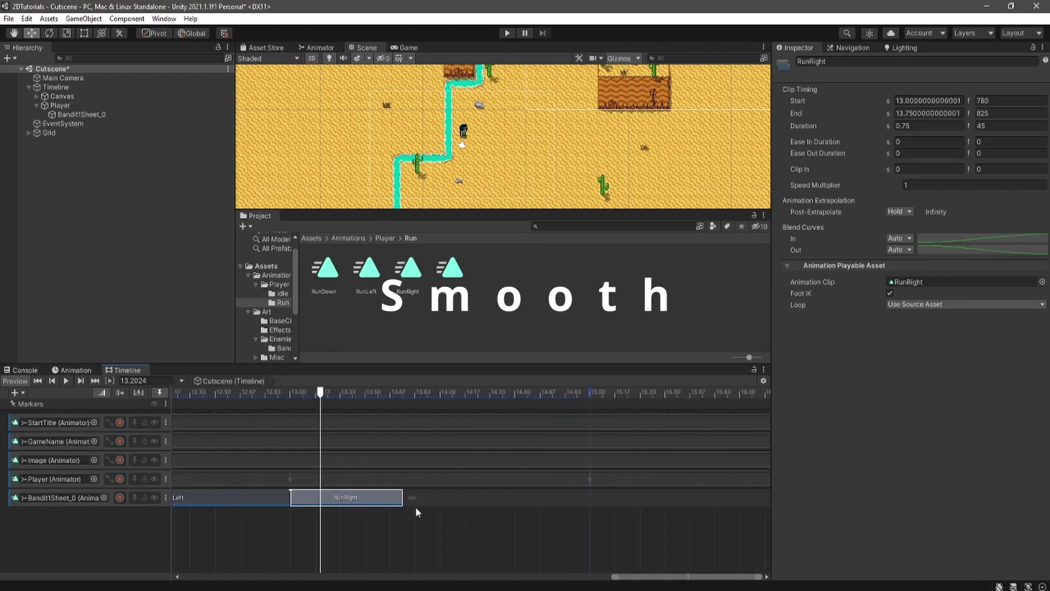
left_click_drag(399, 495, 600, 504)
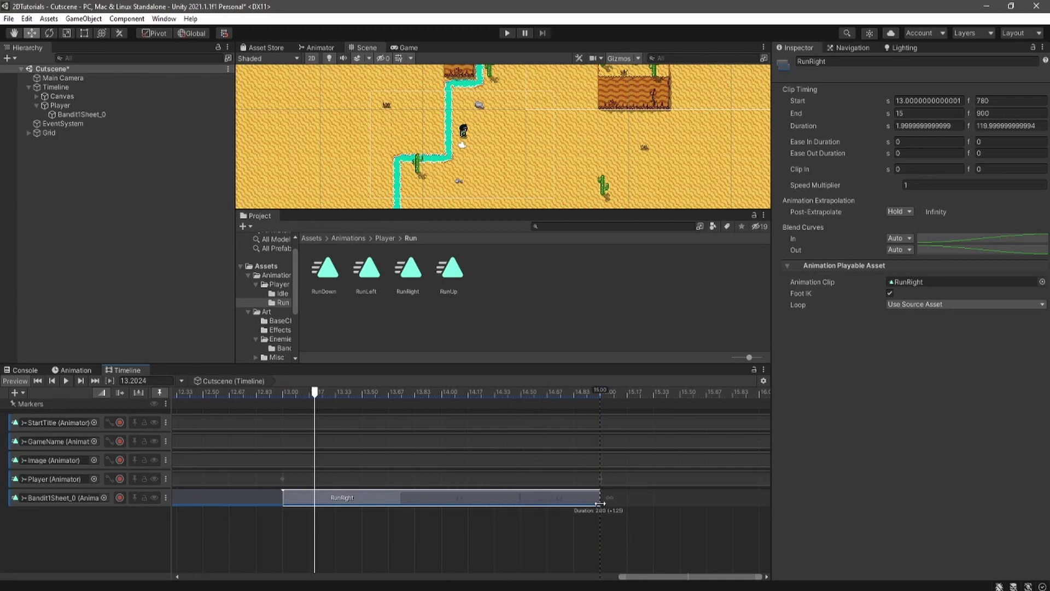
Dock the Project panel back beside the Timeline and run the cutscene in Play mode
left_click_drag(317, 392, 242, 398)
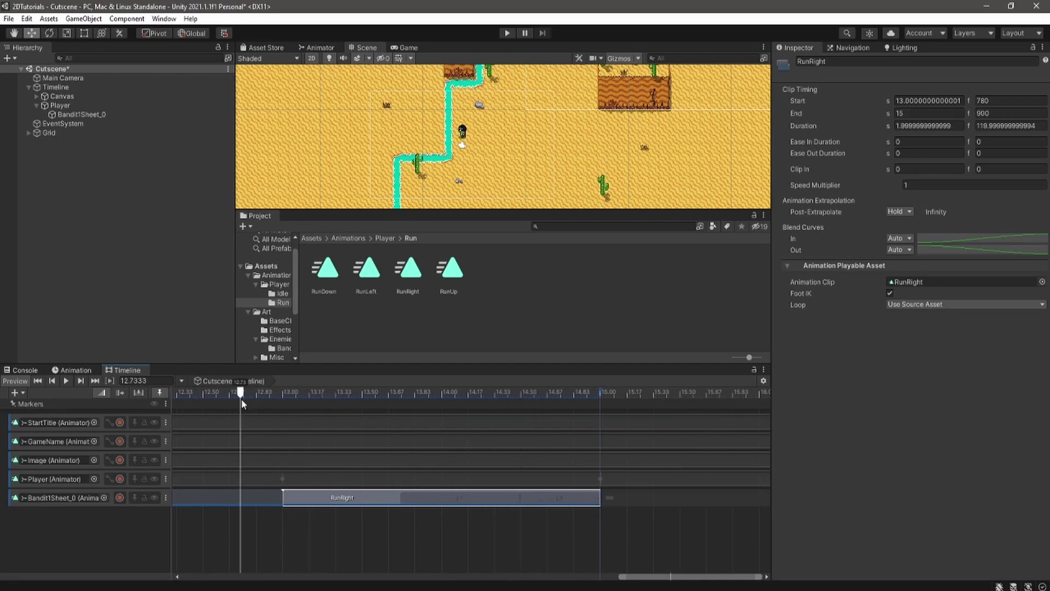
left_click_drag(259, 215, 231, 365)
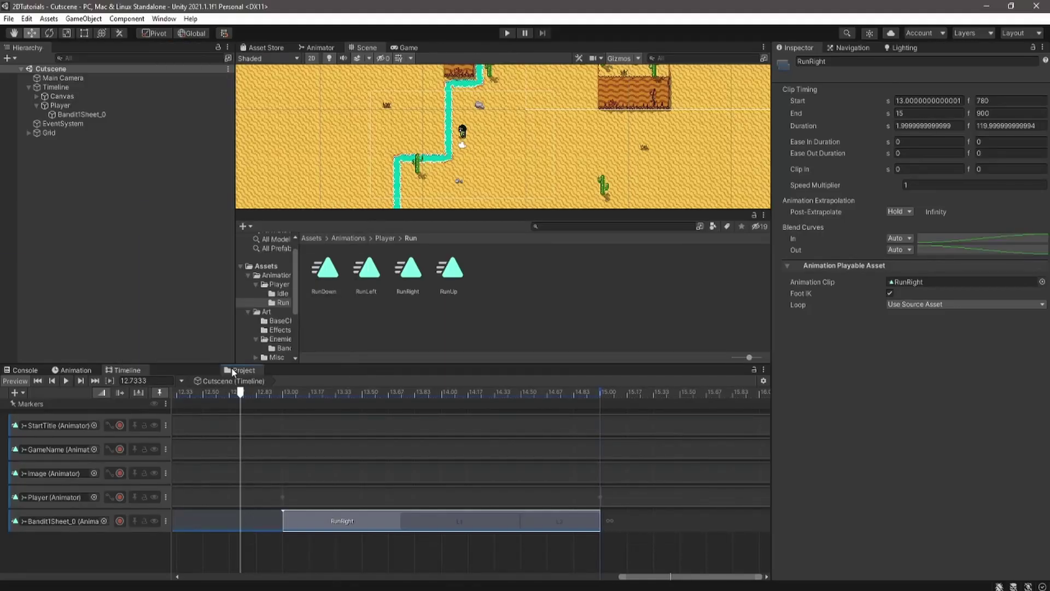
key("ctrl+p")
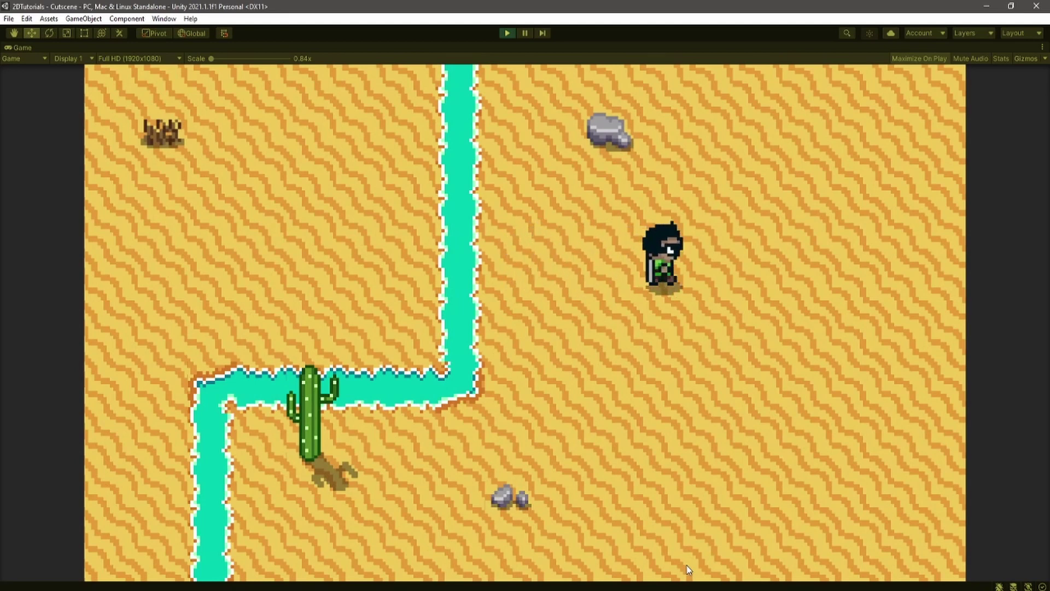
left_click(509, 33)
Open the Player track's recorded animation and change both tangents of all its position keyframes
left_click(124, 371)
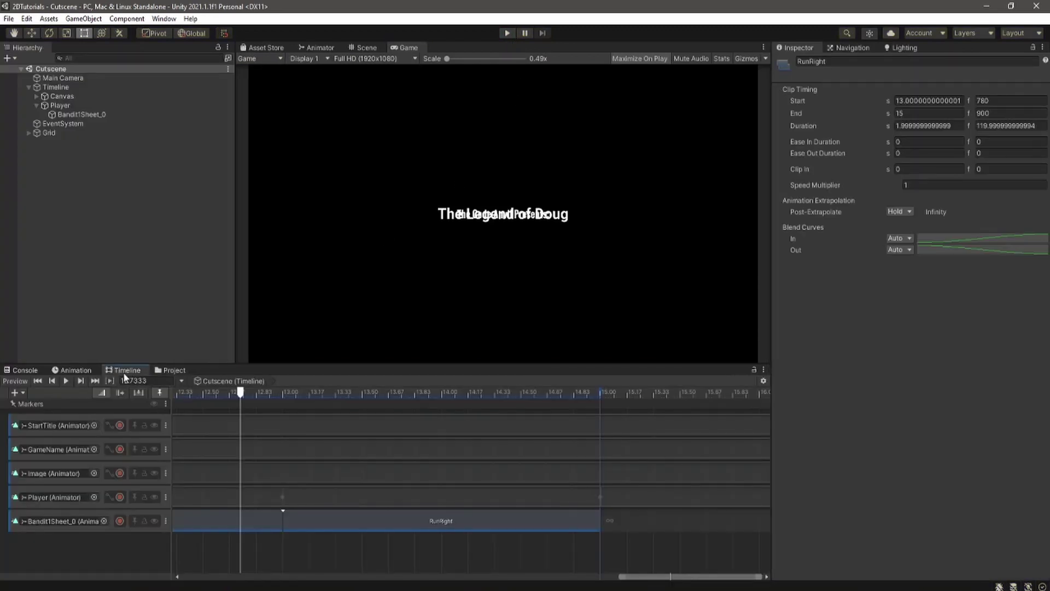
double_click(319, 495)
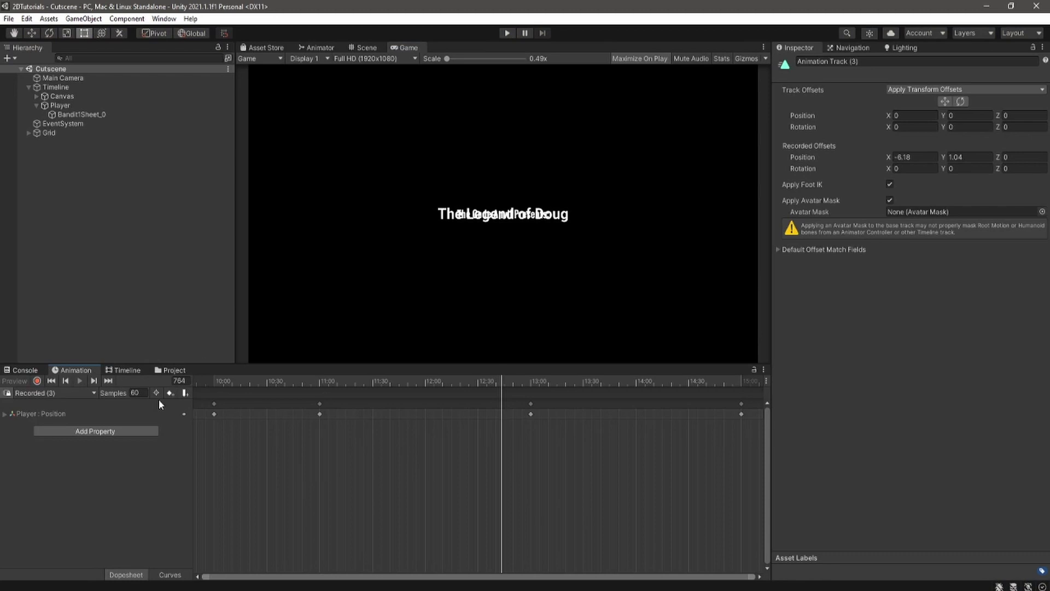
left_click_drag(202, 428, 743, 398)
right_click(742, 415)
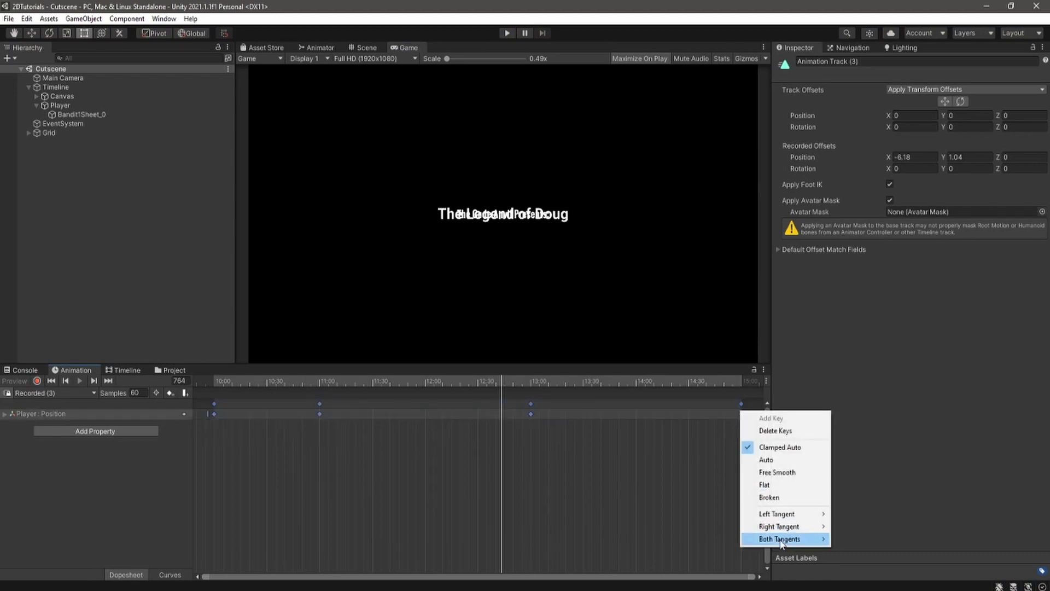
mouse_move(787, 539)
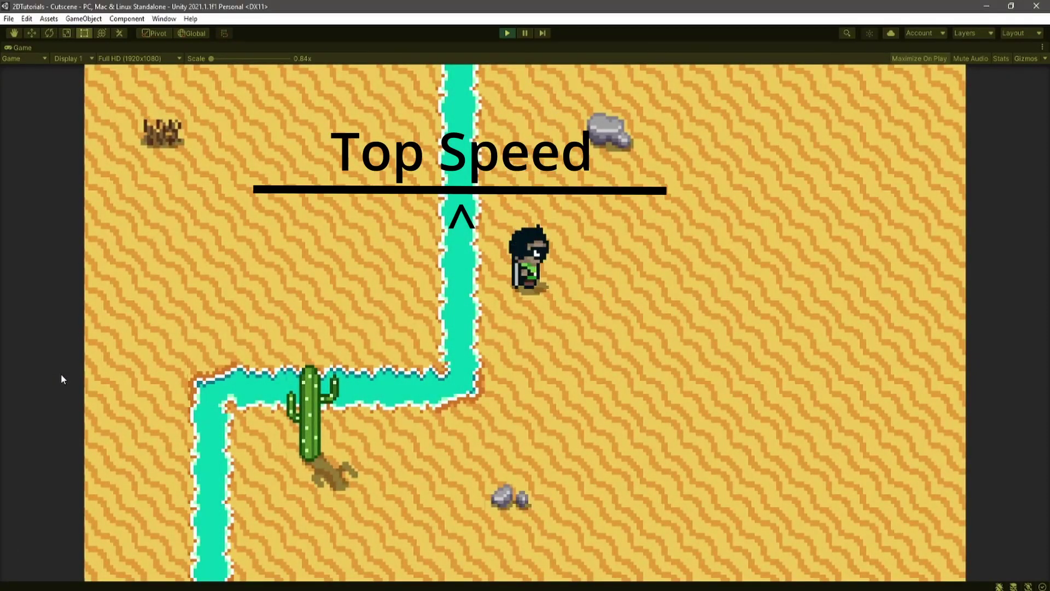
Create an empty game object named SceneChanger and add a new ChangeSceneOnTimer script to it
right_click(83, 195)
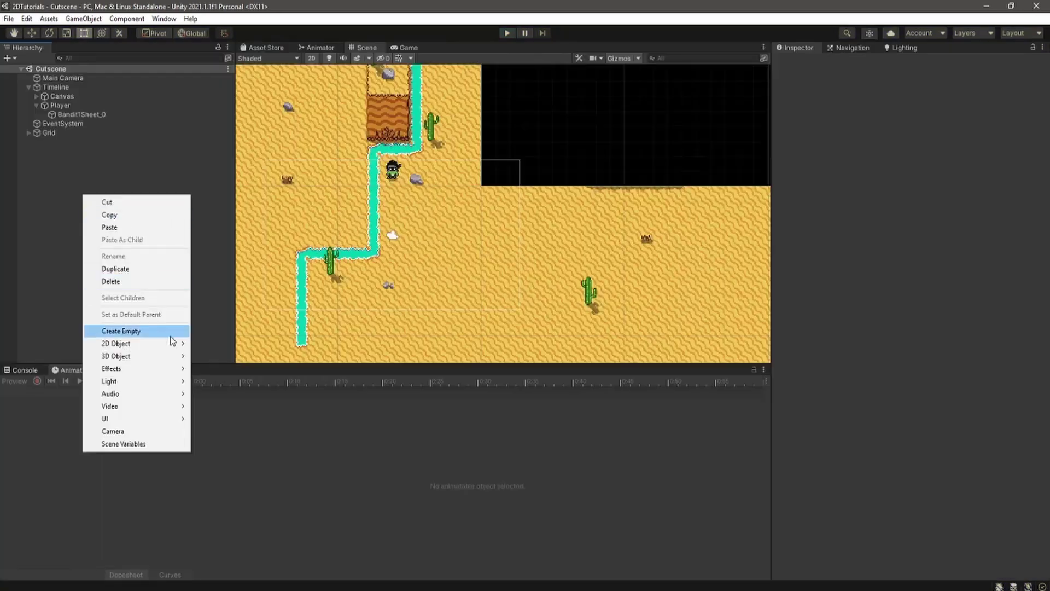
left_click(170, 333)
type("SceneChange")
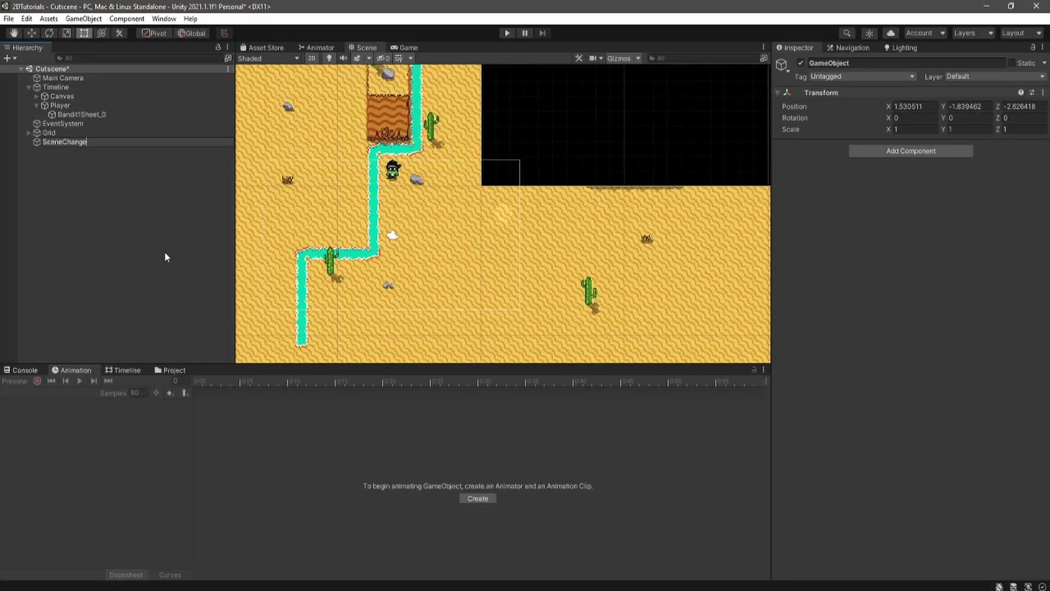
type("r")
key("Return")
left_click(903, 151)
type("ChangeScene")
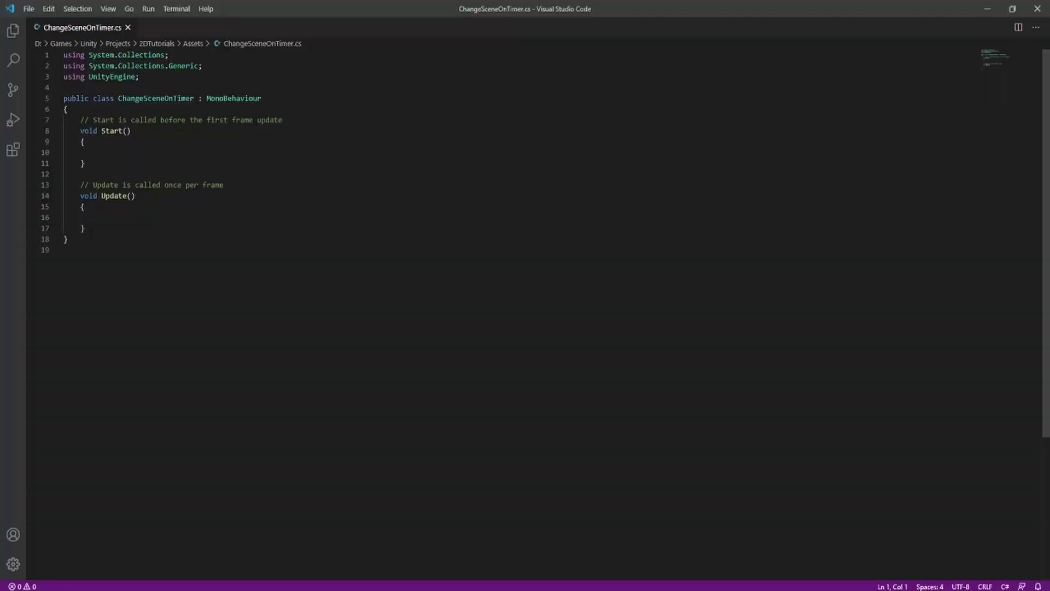
In Visual Studio Code, remove the Start method and comments from ChangeSceneOnTimer, leaving room for a field above Update
left_click_drag(224, 185, 233, 109)
left_click(224, 185)
key("Return")
key("Return")
key("Up")
key("Tab")
Declare a public float field named changeTime and make the Update method private
type("public float")
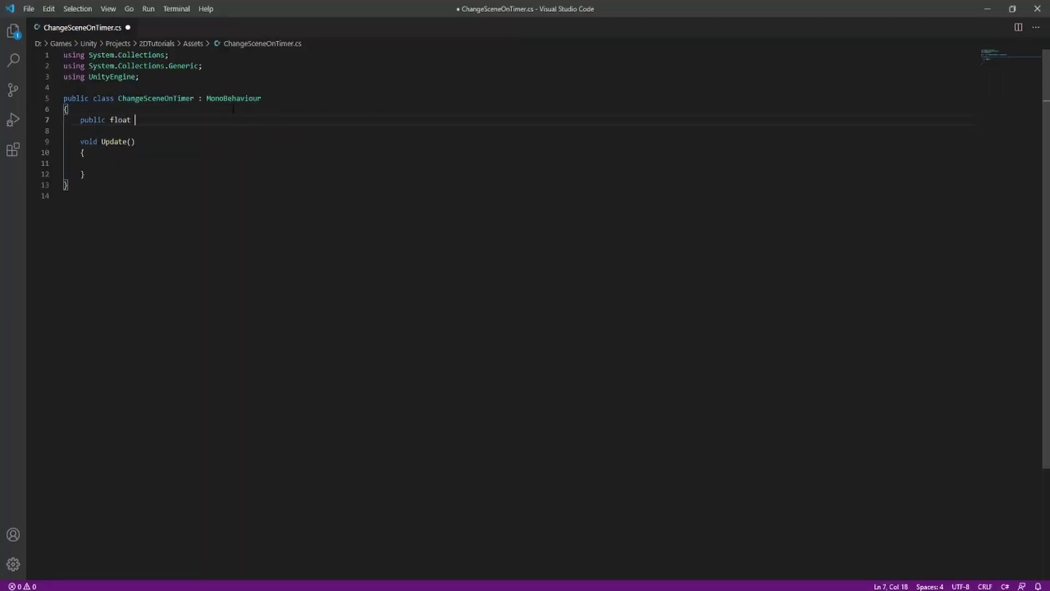
key("Escape")
type("changeTime;")
key("ctrl+s")
left_click(81, 142)
type("private")
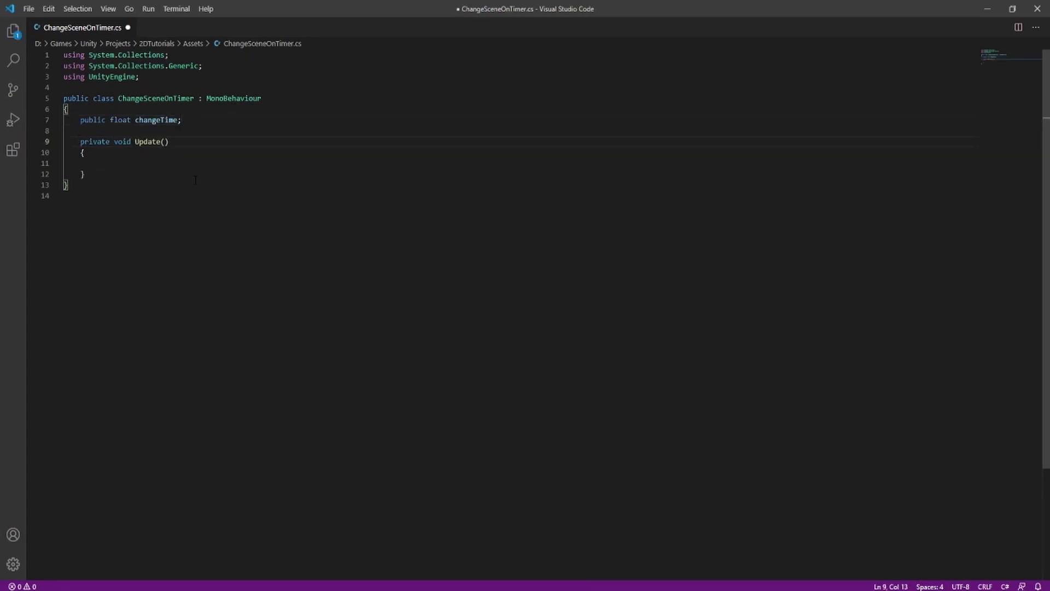
Add a using directive for UnityEngine.SceneManagement above the existing UnityEngine directive
left_click_drag(165, 78, 213, 67)
key("ctrl+c")
key("ctrl+v")
key("ctrl+v")
left_click(148, 80)
key("Left")
type(".SceneMana")
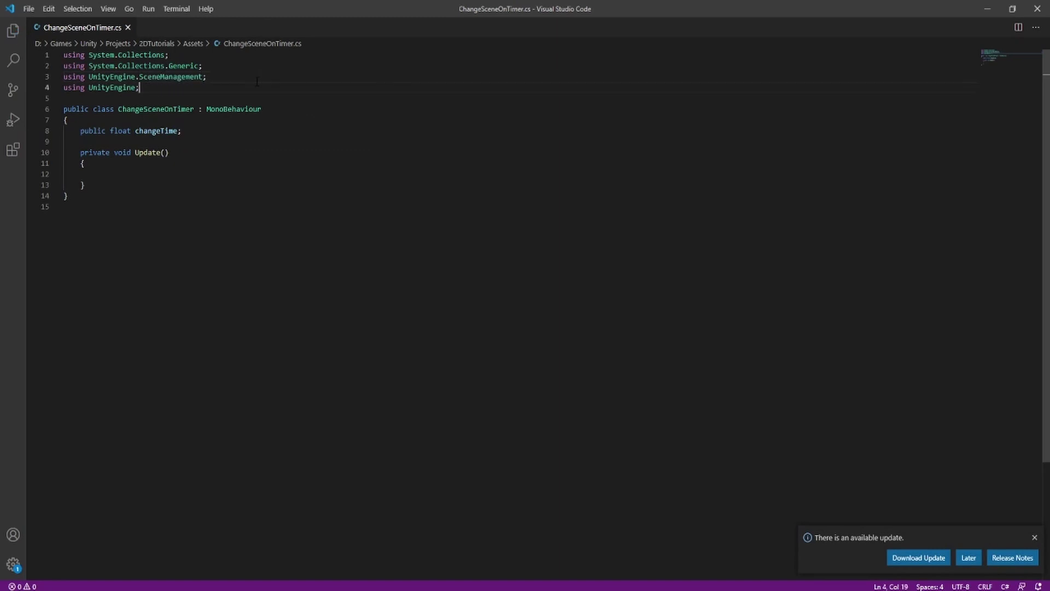
Declare a public string field named sceneName below the changeTime field and save the script
left_click_drag(63, 119, 182, 131)
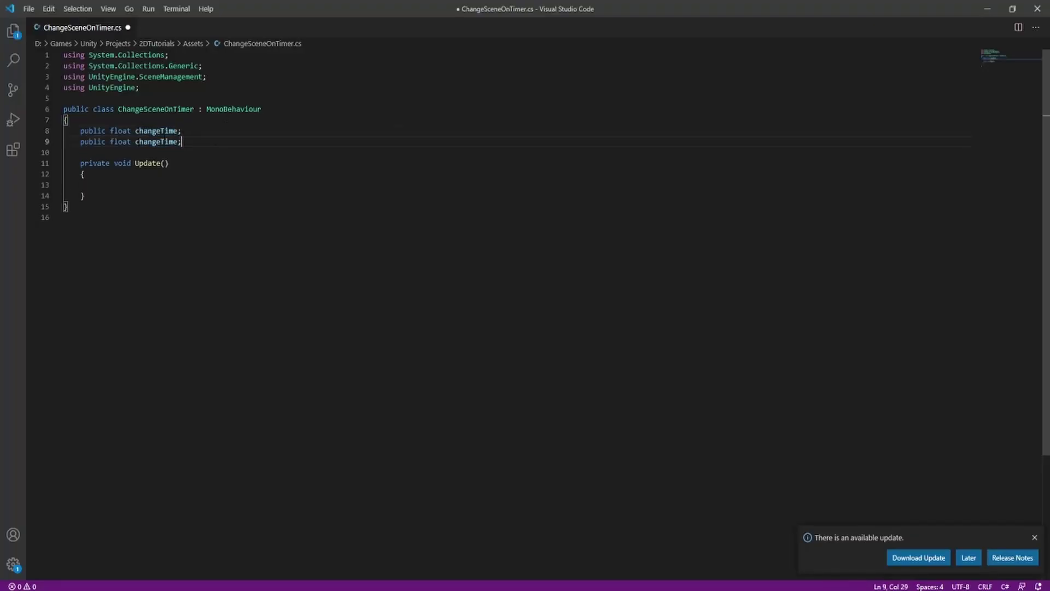
type("string changeTime;")
double_click(163, 144)
type("sceneName")
key("End")
key("ctrl+s")
Call SceneManager.LoadScene(sceneName) inside the Update method
type("SceneManagemen")
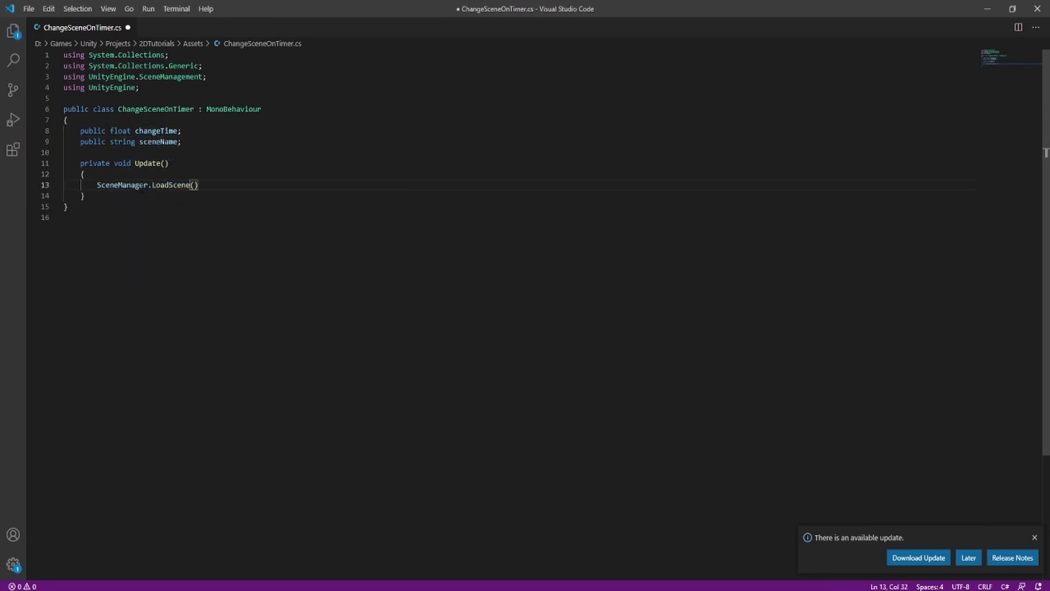
type("sceneName")
double_click(121, 185)
left_click(253, 183)
Subtract Time.deltaTime from changeTime at the start of Update, above the LoadScene call
left_click(130, 175)
key("Return")
type("cha")
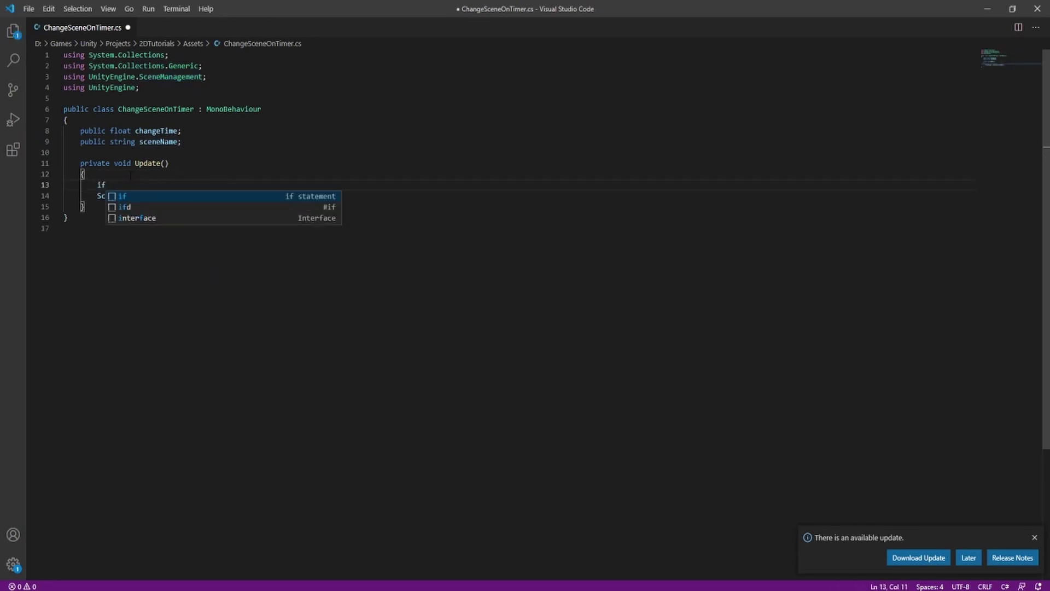
type("ngeTime -= Time.deltaTime;")
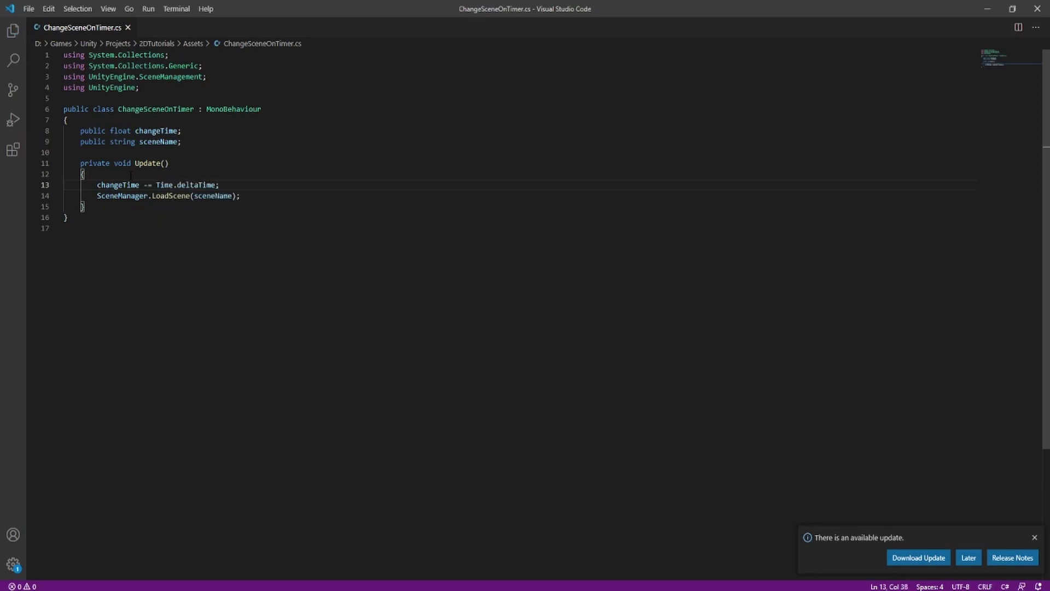
Wrap the LoadScene call in an if block with the condition changeTime <= 0 and save the script
key("Return")
type("if(changeTime")
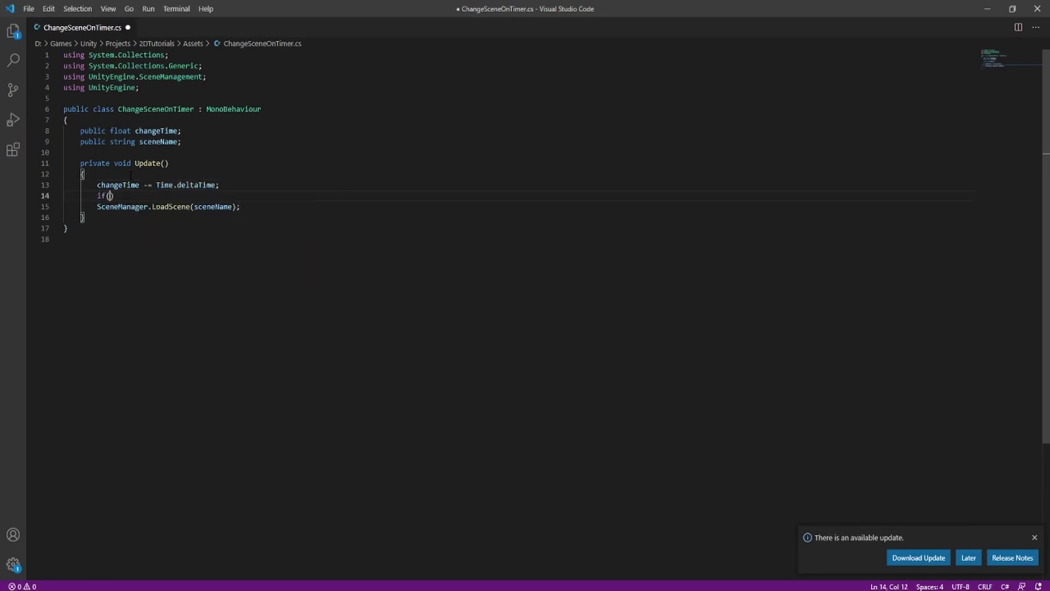
type(" <= 0)")
key("Return")
type("{")
key("Return")
key("BackSpace")
key("BackSpace")
key("Down")
key("Down")
key("Left")
key("Tab")
key("alt+Up")
key("ctrl+s")
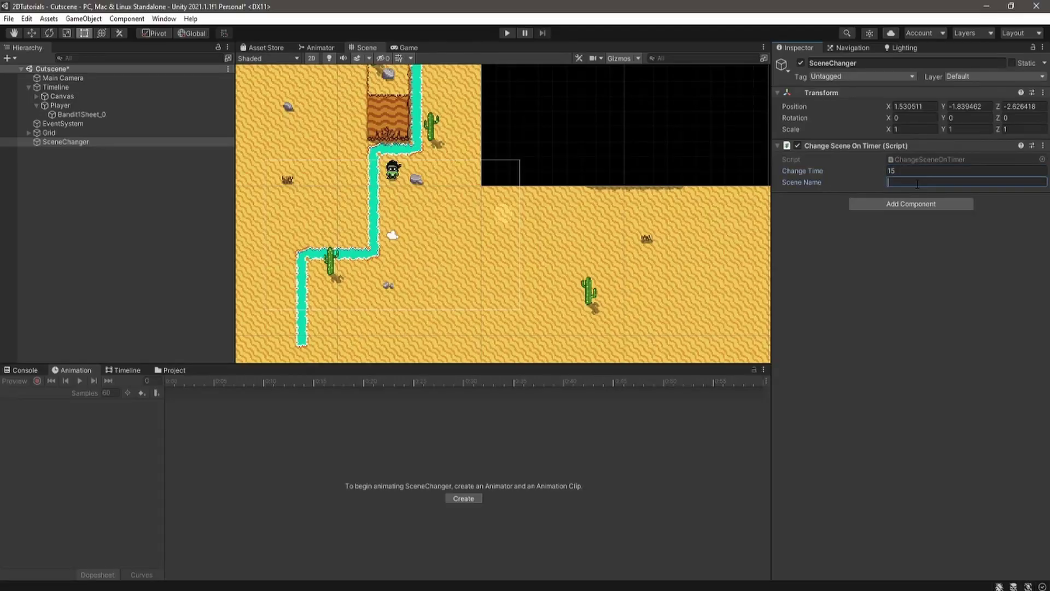
Switch to Unity and set SceneChanger's Change Time to 14.5 and its Scene Name to SampleScene
left_click(892, 171)
type("14.5")
left_click(905, 182)
Add the open Cutscene scene to the build settings and order it before SampleScene
left_click(9, 19)
left_click(33, 156)
left_click(612, 193)
left_click_drag(310, 137, 312, 125)
left_click(316, 138)
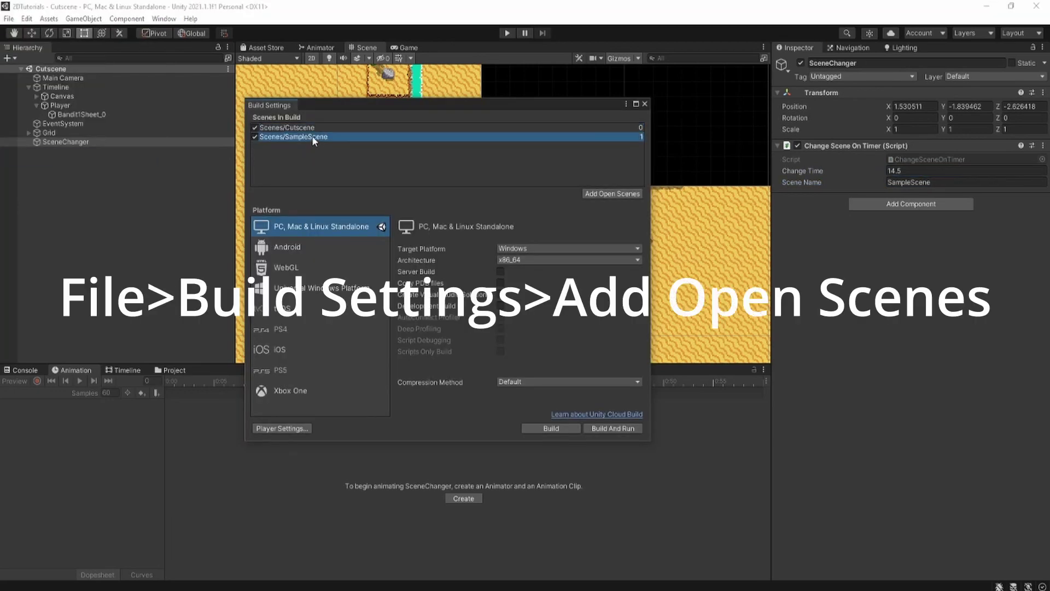